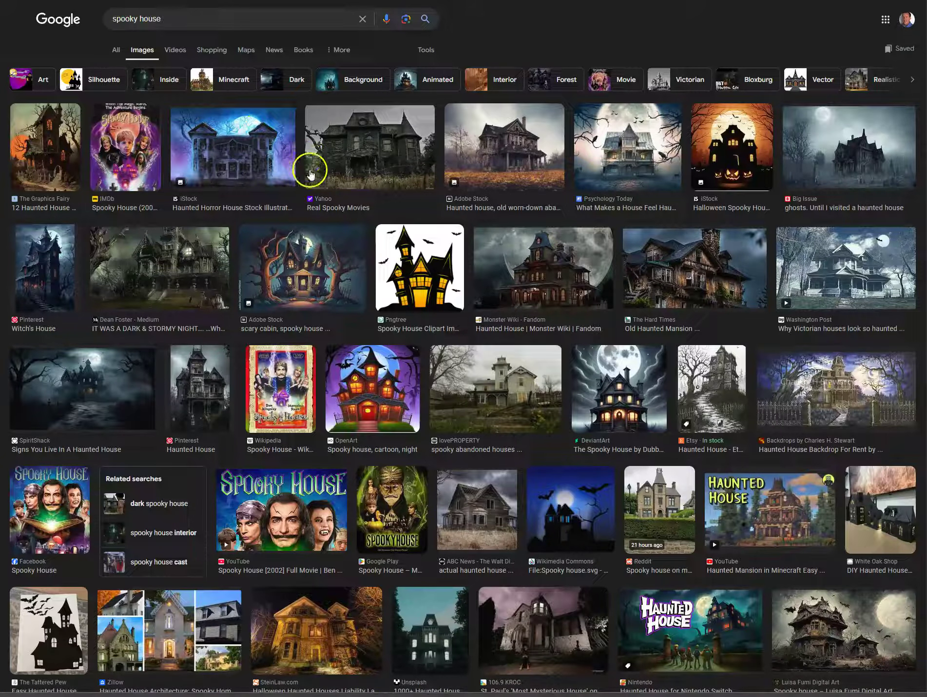
Save the dark Victorian haunted house image from the Yahoo result as a JPEG named spookyhouse.
click(382, 152)
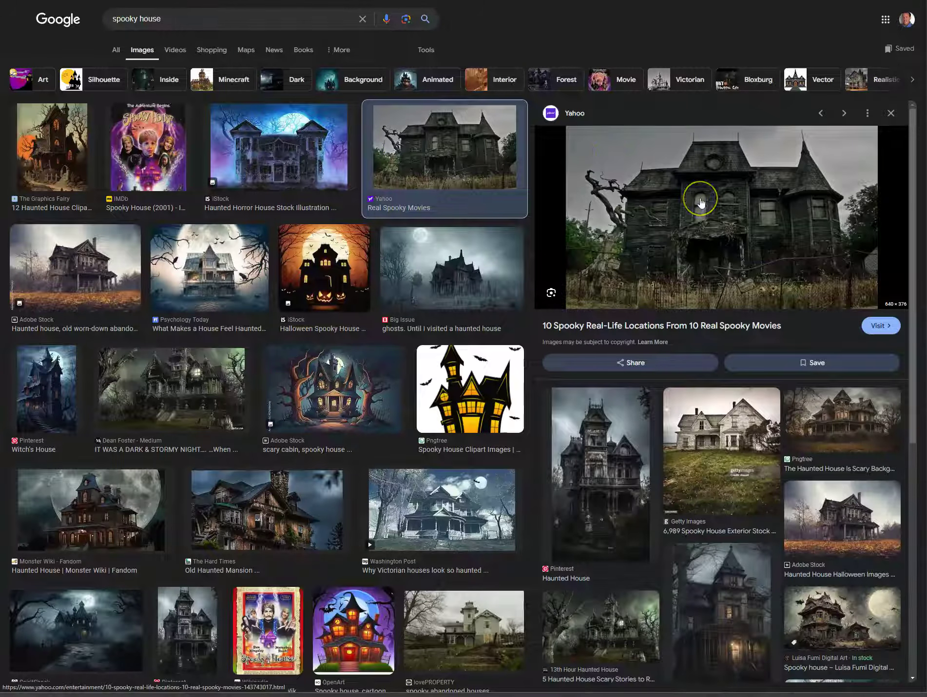
right_click(700, 201)
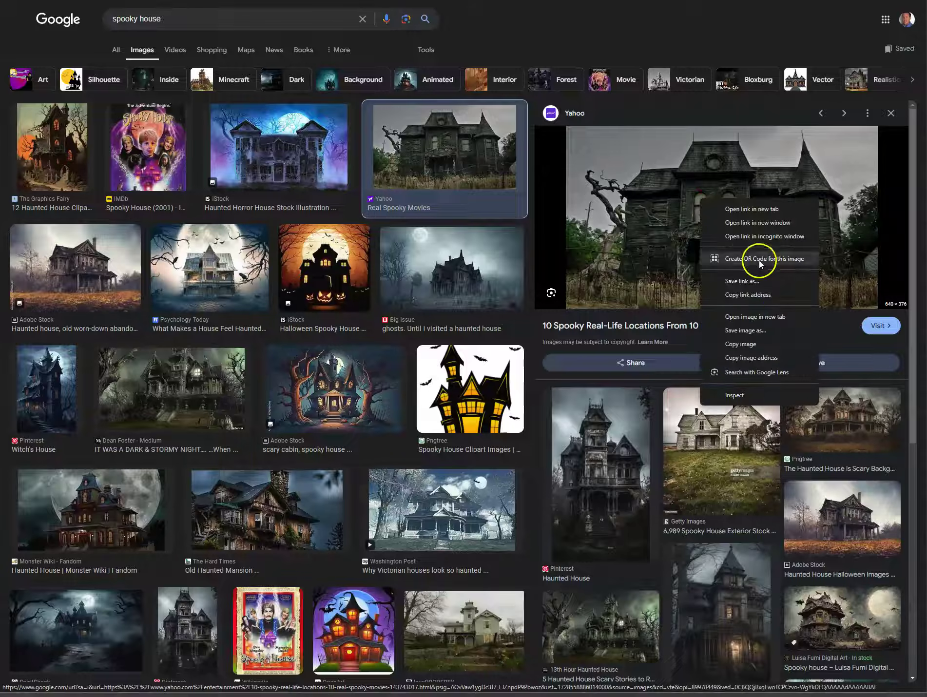
click(768, 330)
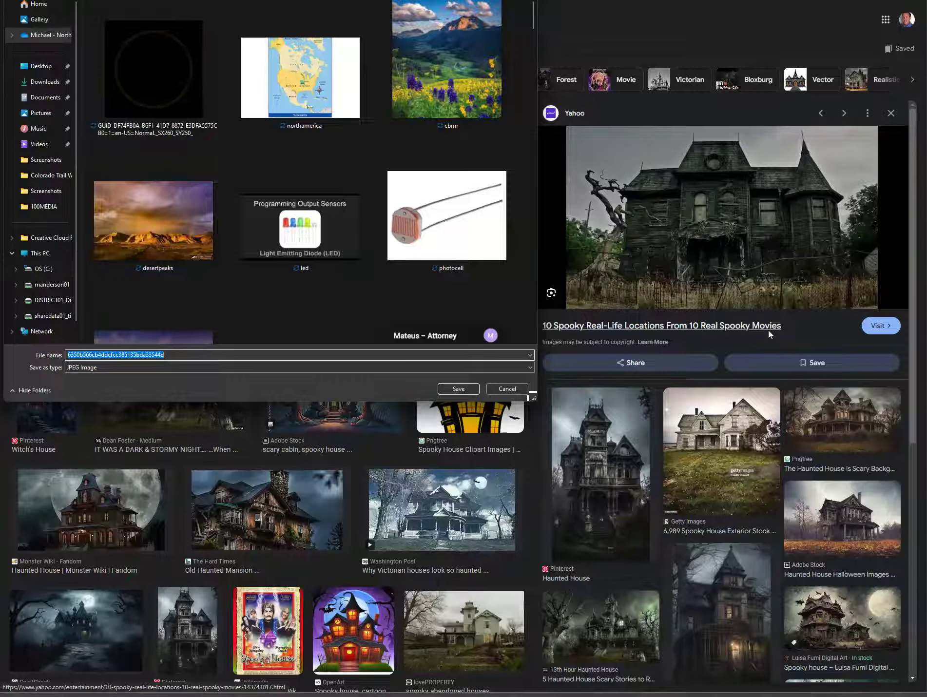
text(spookyhouse)
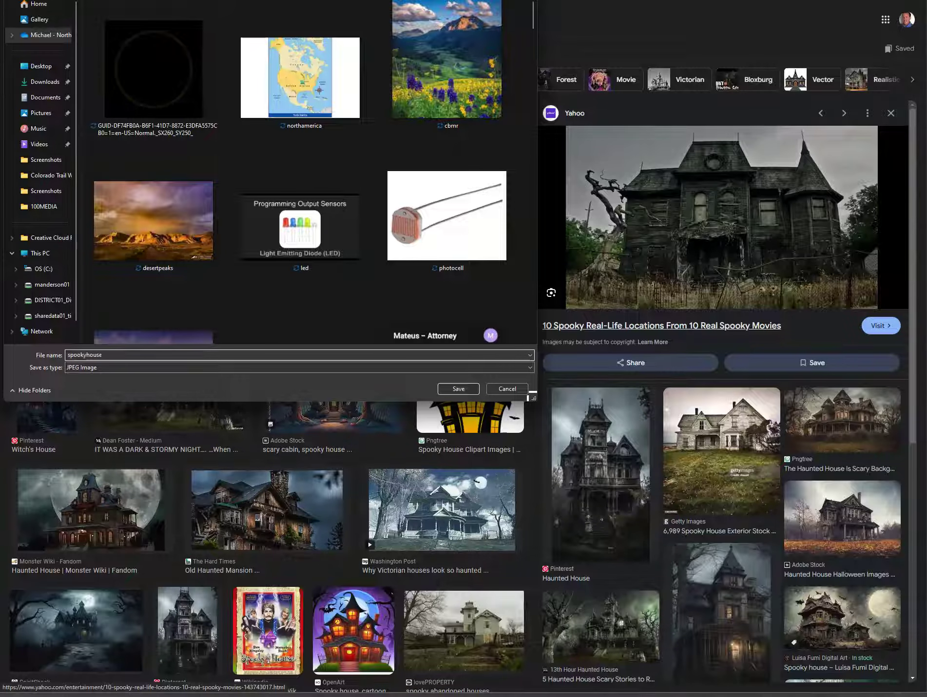
key(Return)
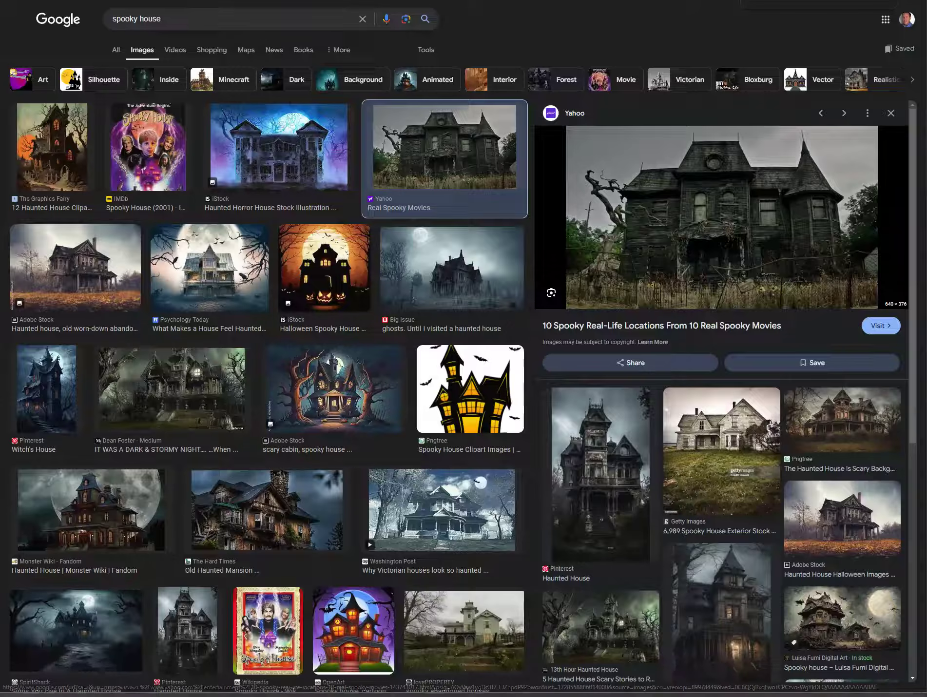
Switch to LunaPic and upload the spookyhouse image from the Desktop.
key(ctrl+Tab)
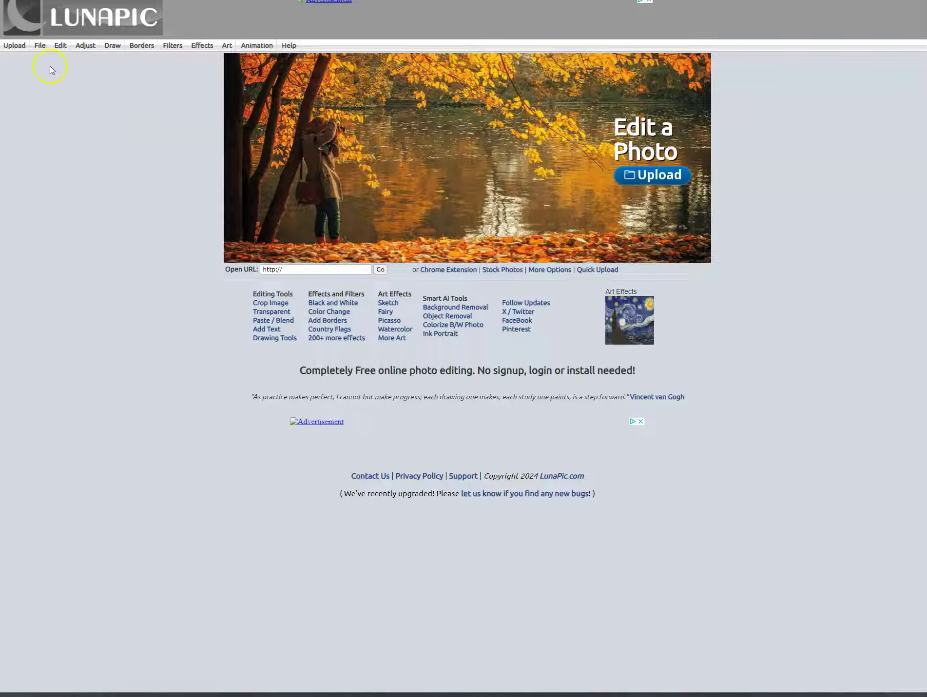
click(15, 46)
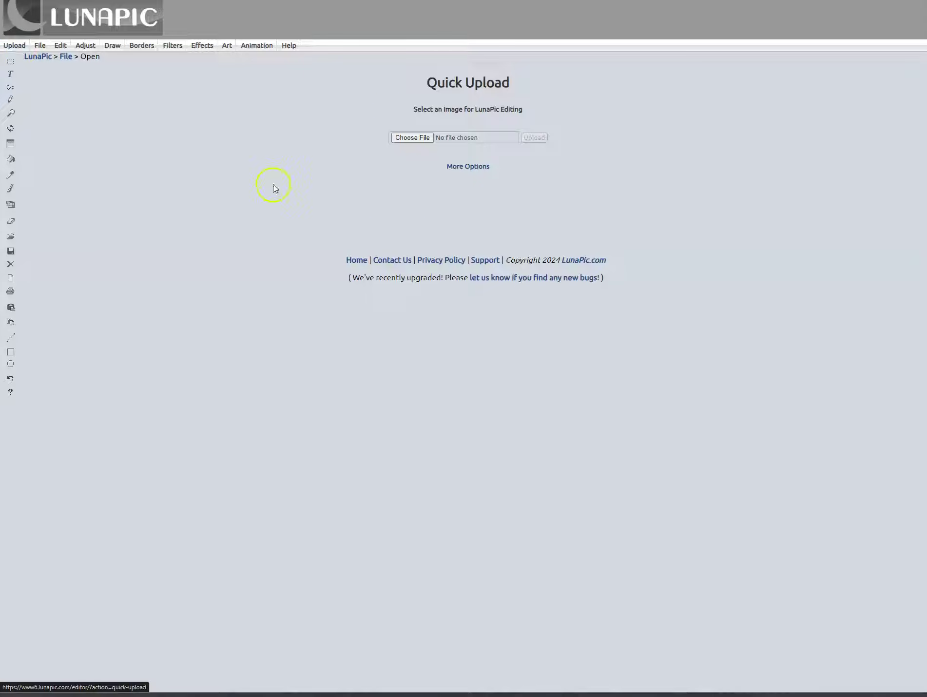
click(398, 140)
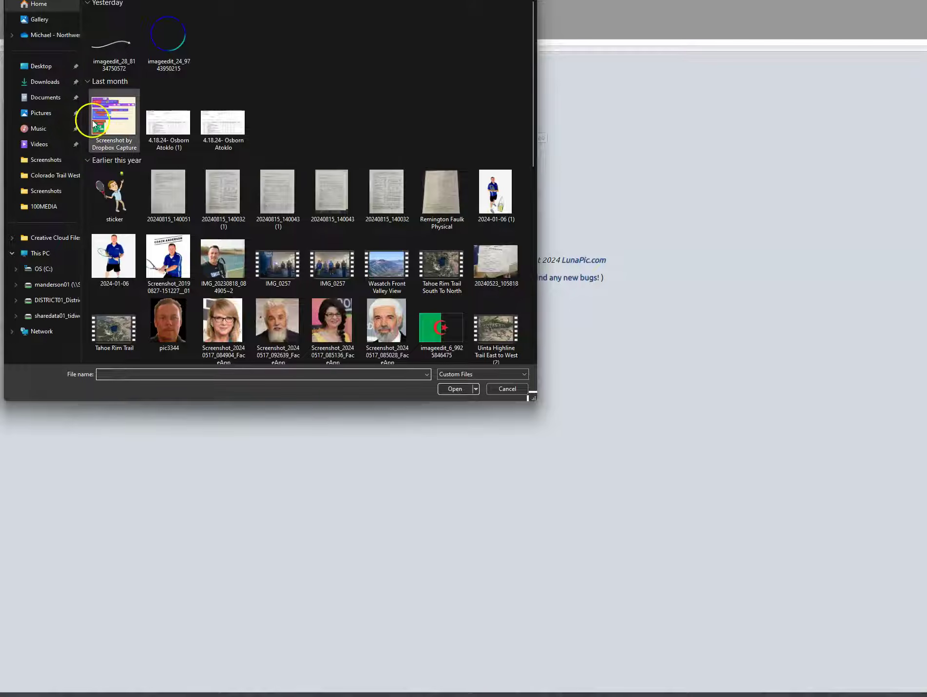
click(47, 67)
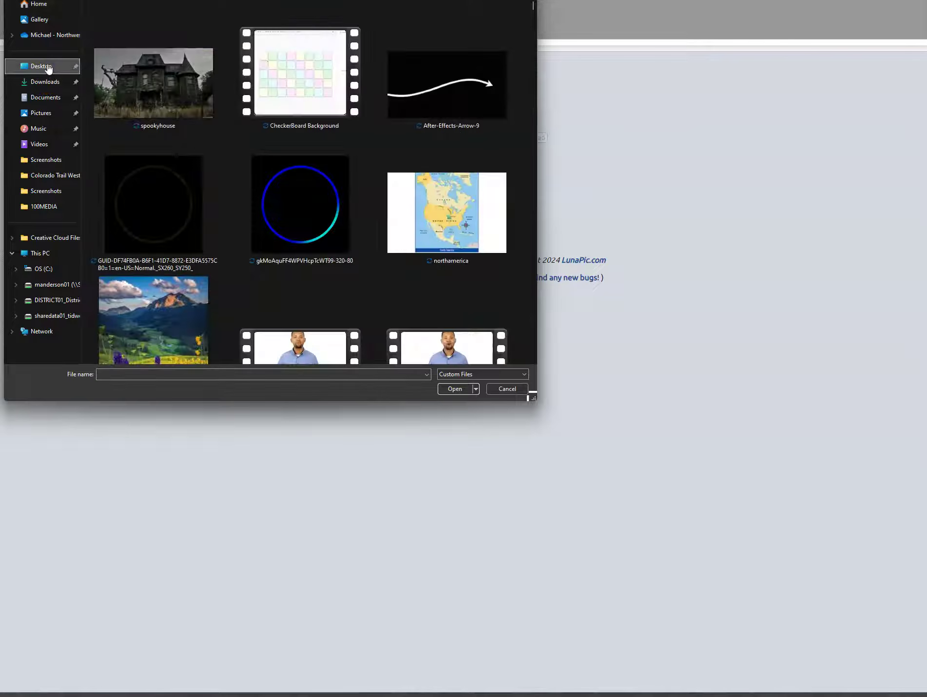
double_click(153, 80)
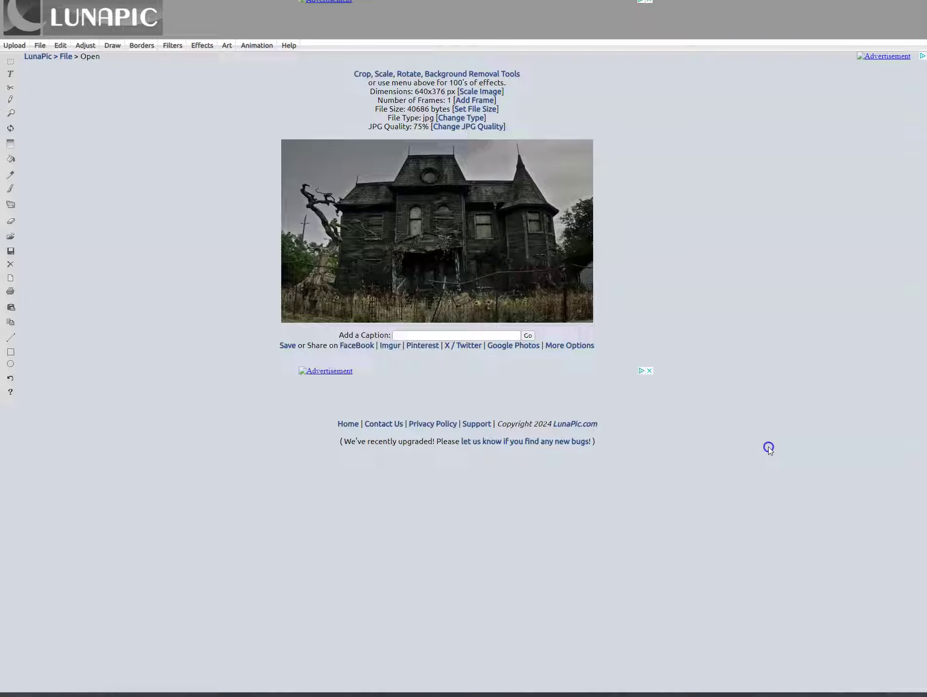
click(421, 209)
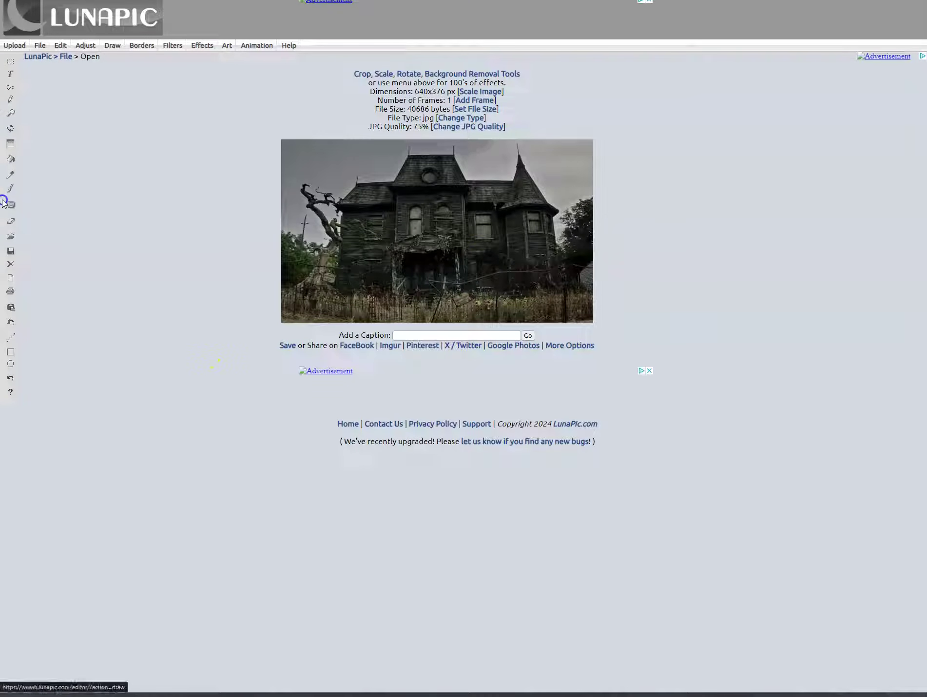
Use the Eraser tool with the third-smallest brush to erase dots in the left, left arched and right-of-center windows.
click(12, 223)
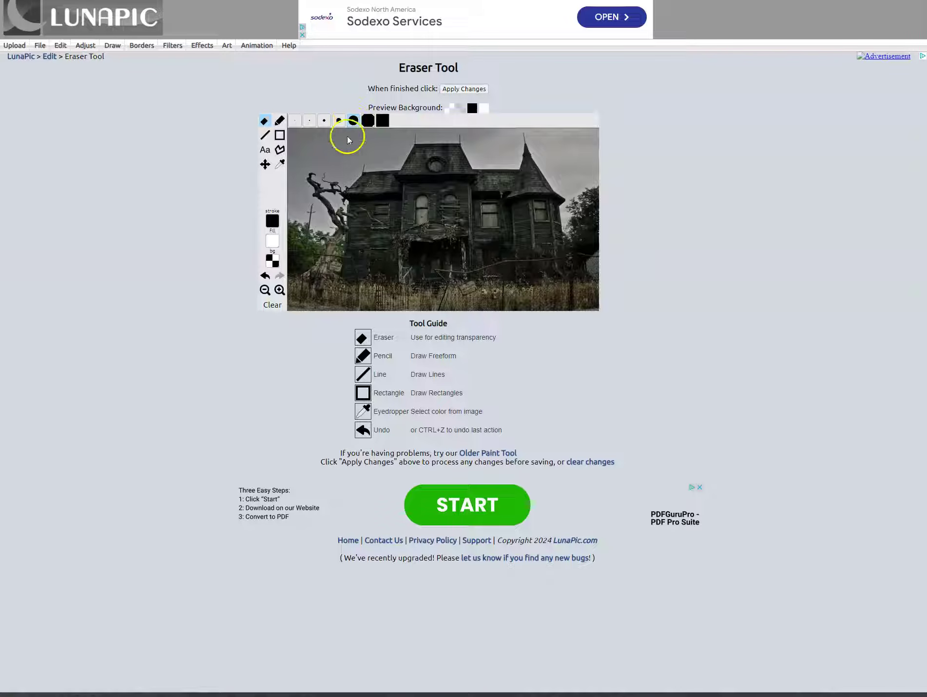
click(299, 192)
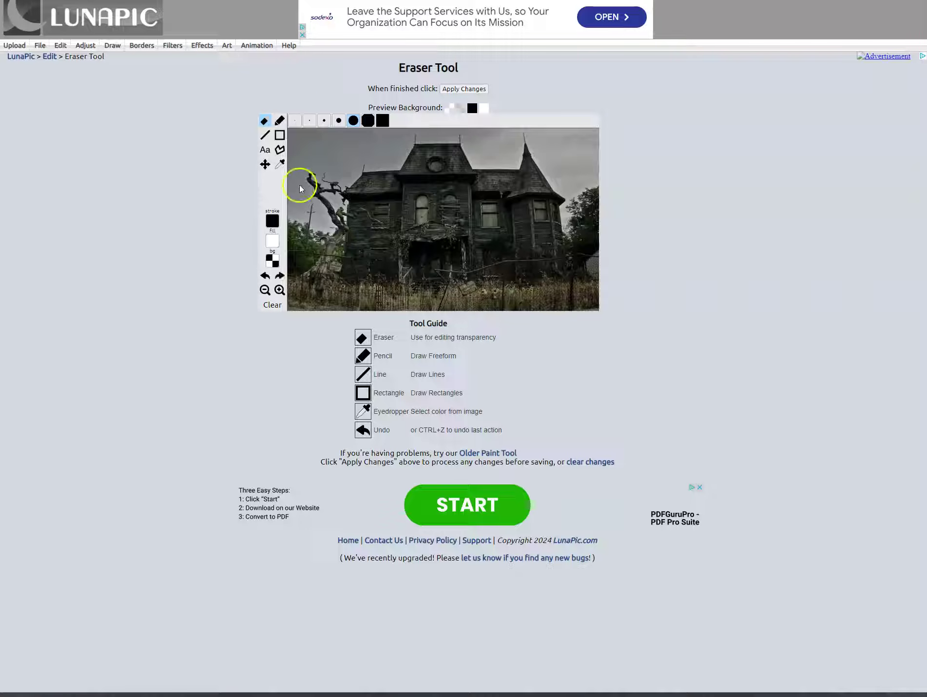
click(324, 120)
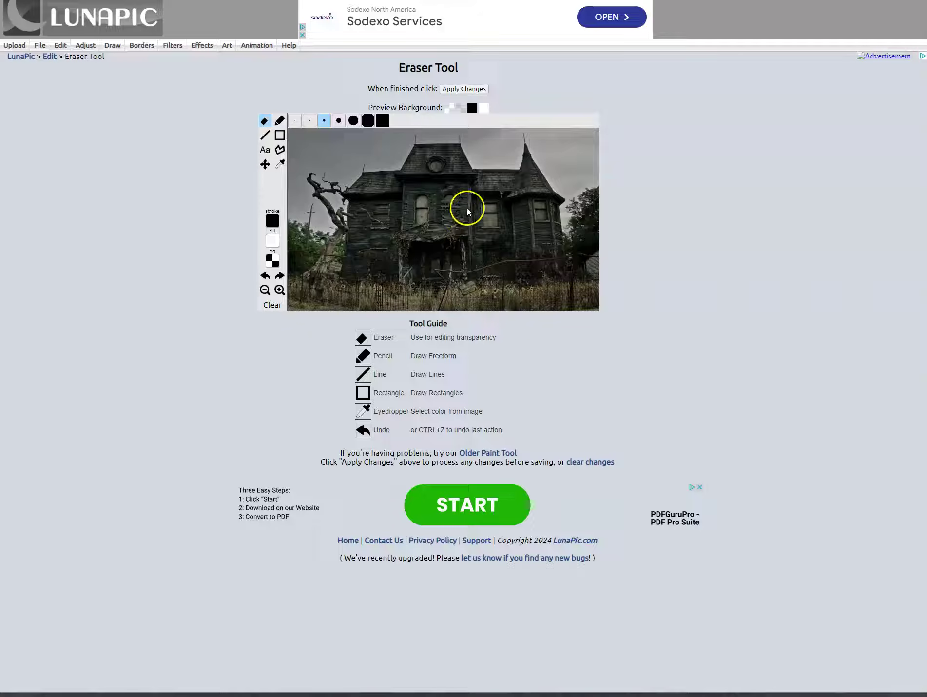
drag(485, 205, 493, 223)
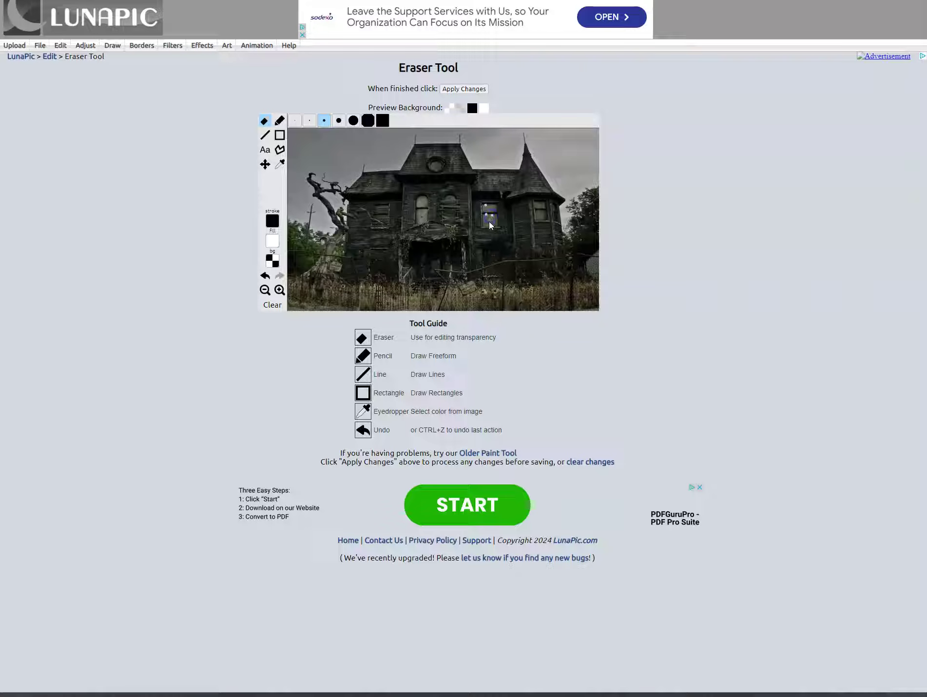
drag(423, 217, 424, 209)
click(386, 211)
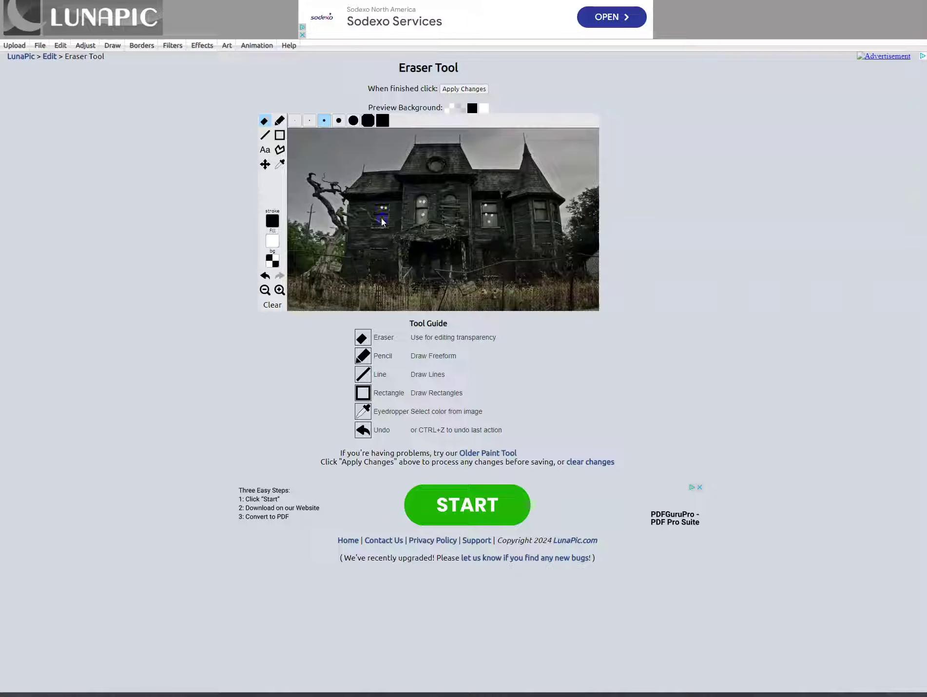
Erase small dots in the turret, right arched and round attic windows, and apply the eraser changes.
click(537, 211)
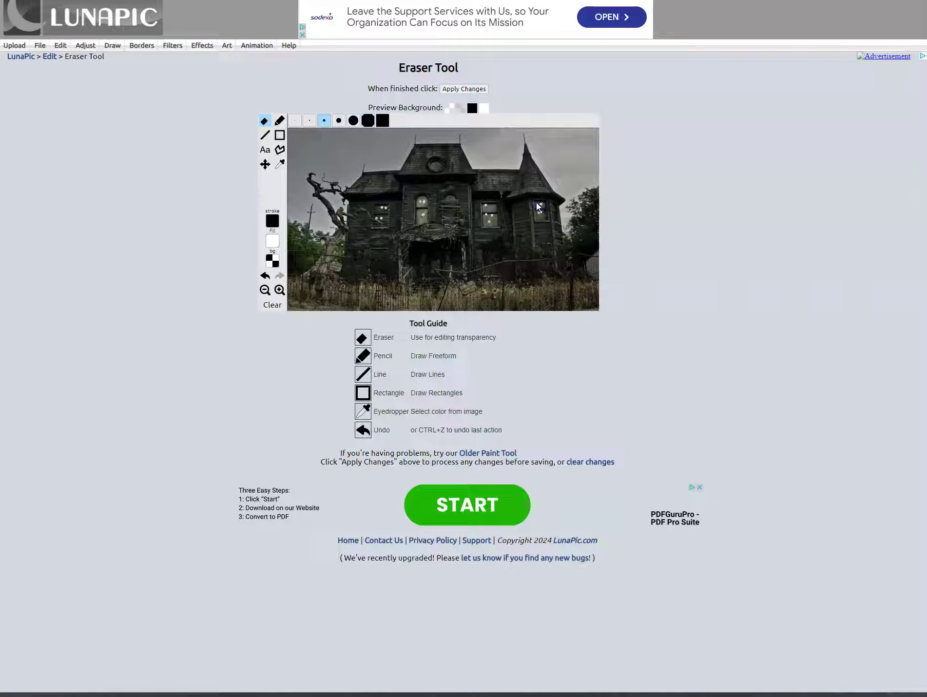
drag(515, 220, 493, 210)
click(451, 199)
drag(443, 158, 433, 167)
click(476, 209)
drag(485, 219, 498, 222)
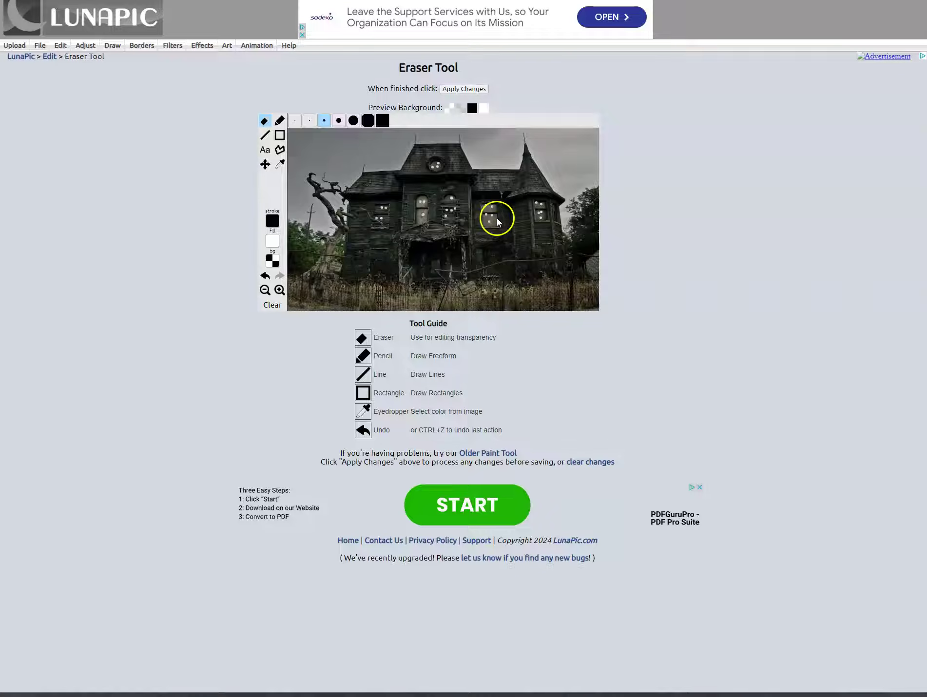
click(507, 220)
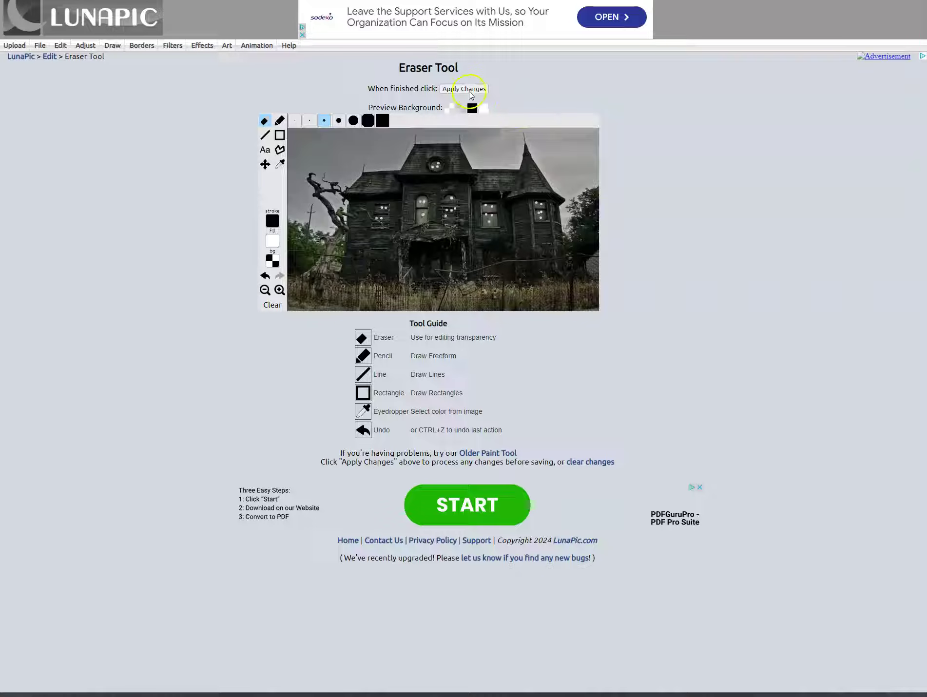
click(467, 90)
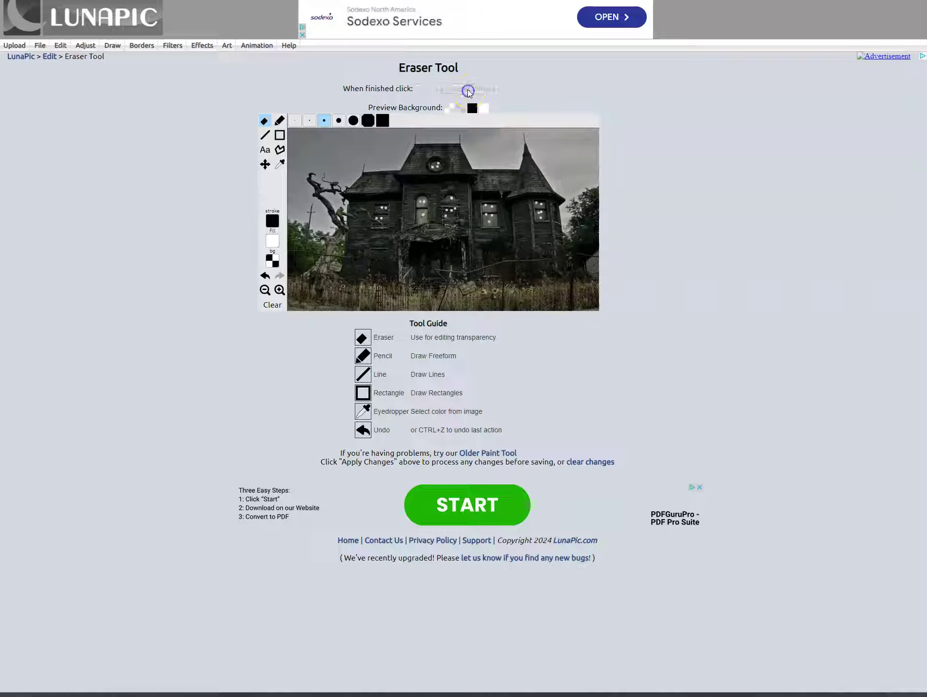
click(693, 226)
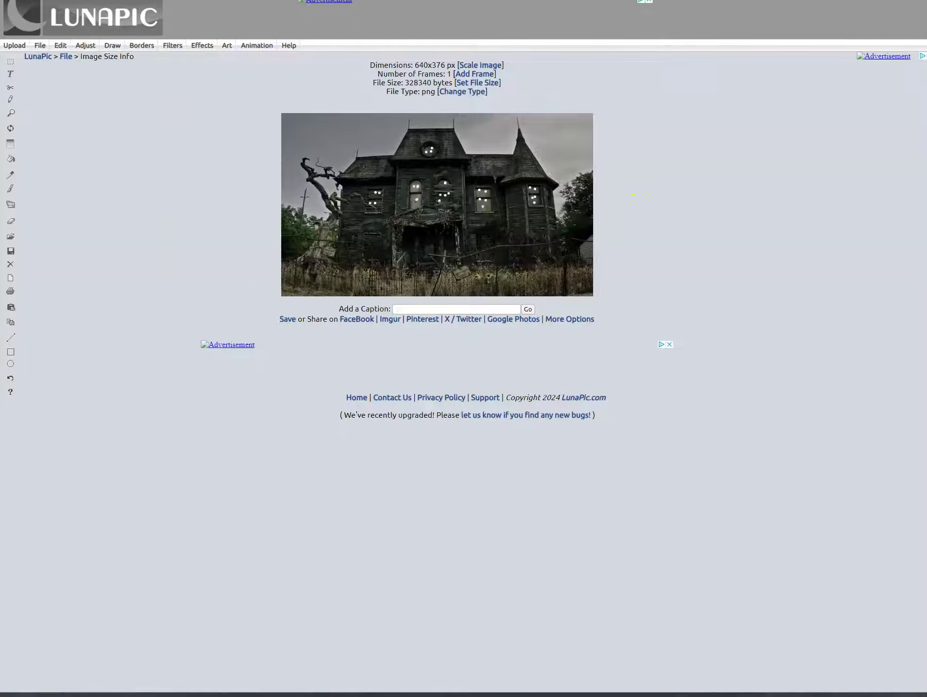
Switch to the house presentation in Google Slides and replace its glowing orb with a fresh copy from slide 2 of the Color Changing Backgrounds template.
click(422, 1)
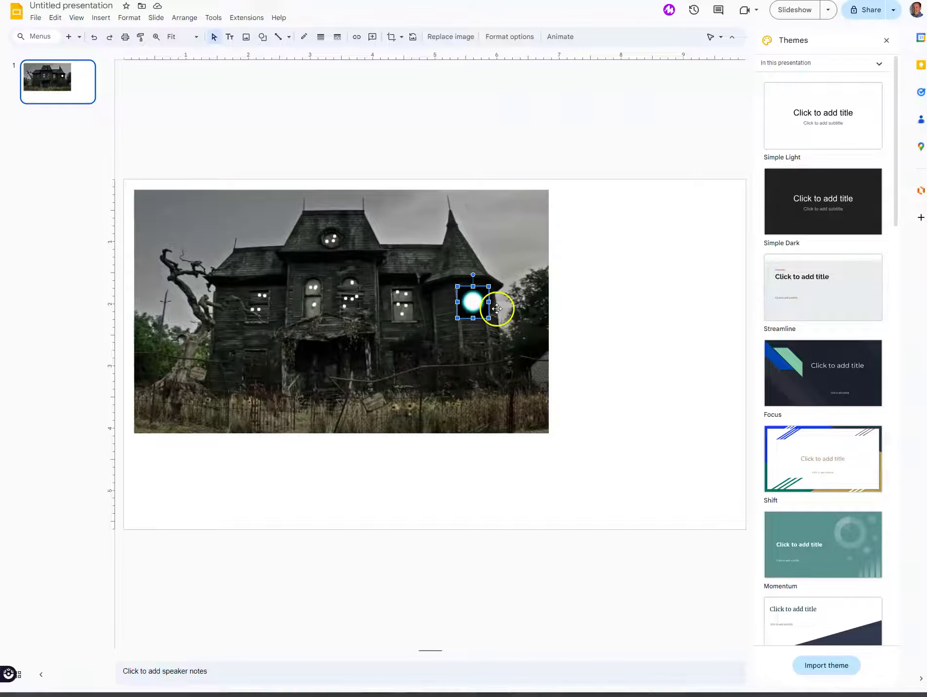
key(Delete)
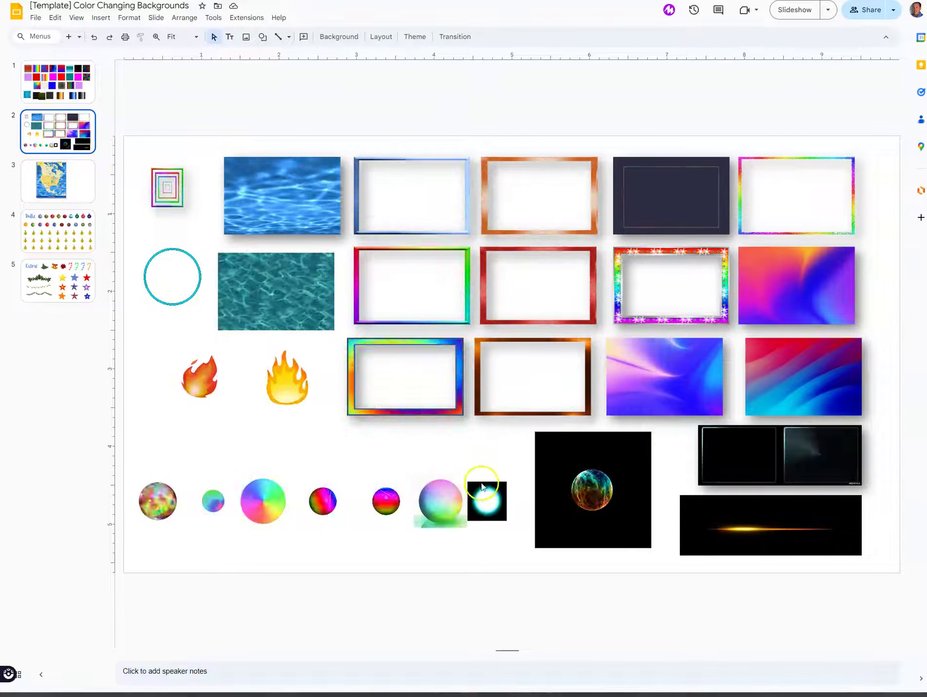
drag(481, 493, 489, 481)
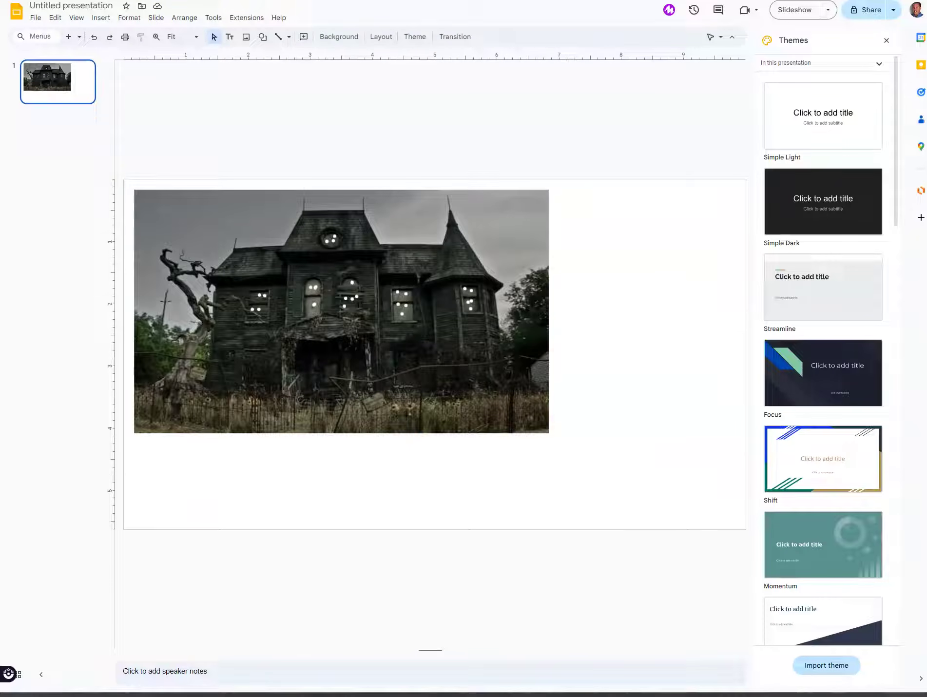
click(630, 276)
key(ctrl+v)
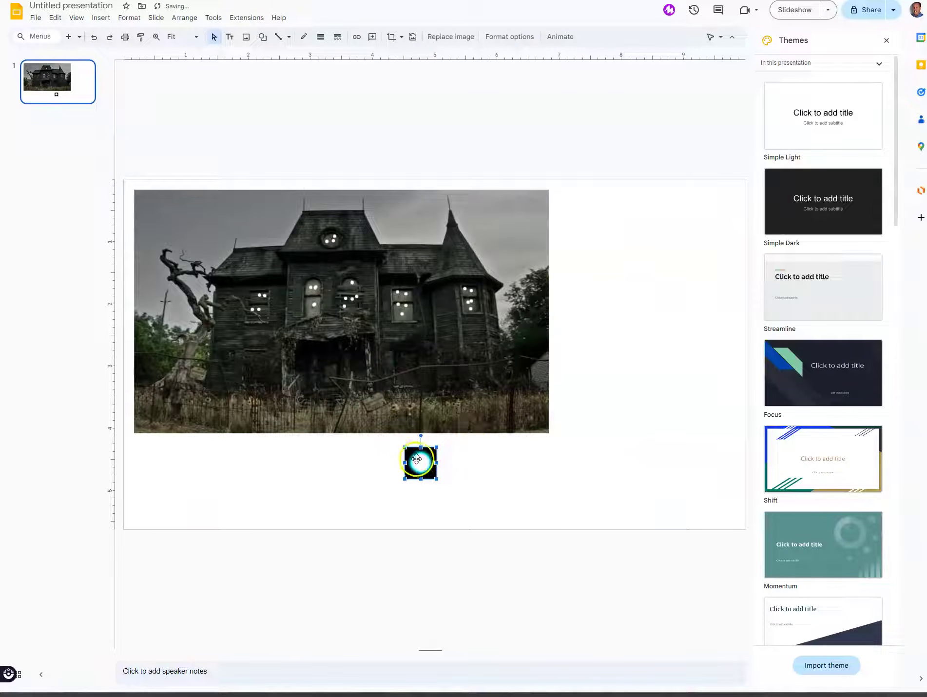
Narrow the orb to fit over the turret window and place duplicates over the right-of-center, arched and attic windows.
drag(428, 465, 473, 304)
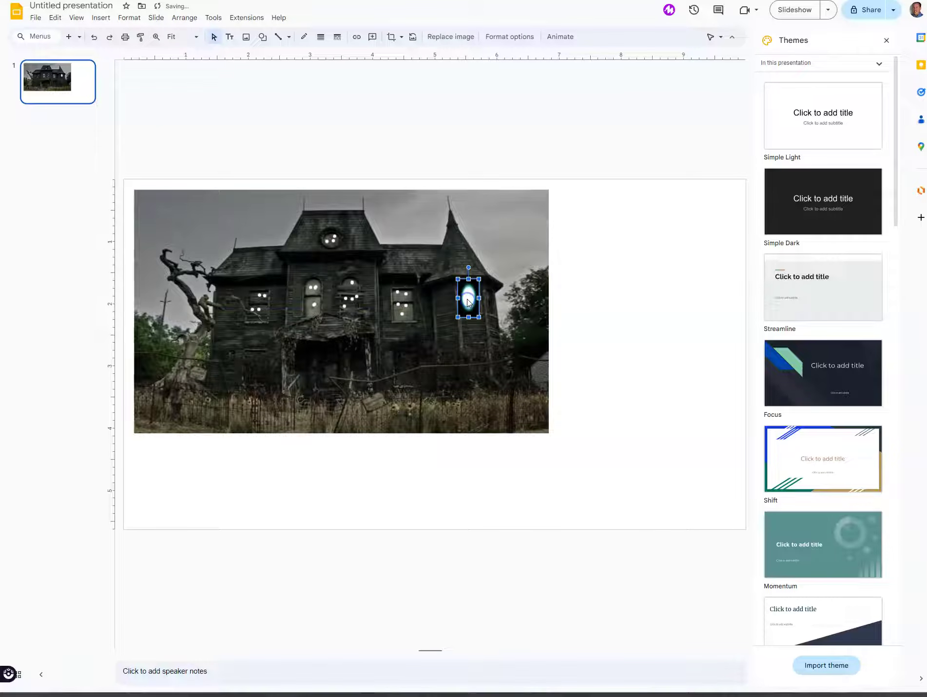
drag(471, 296, 401, 300)
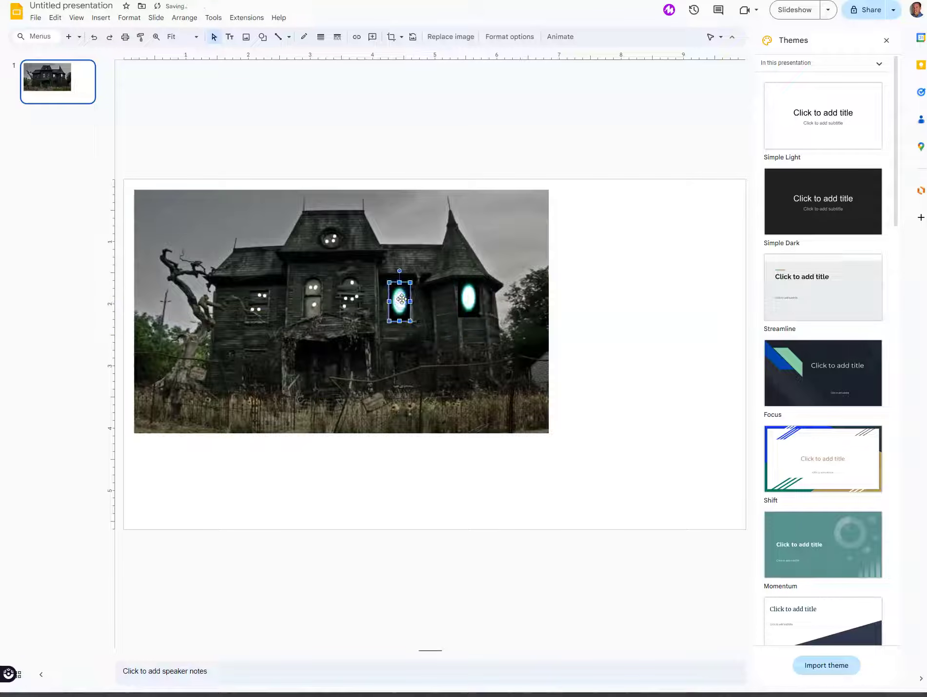
key(ctrl+d)
drag(404, 303, 340, 244)
key(ctrl+d)
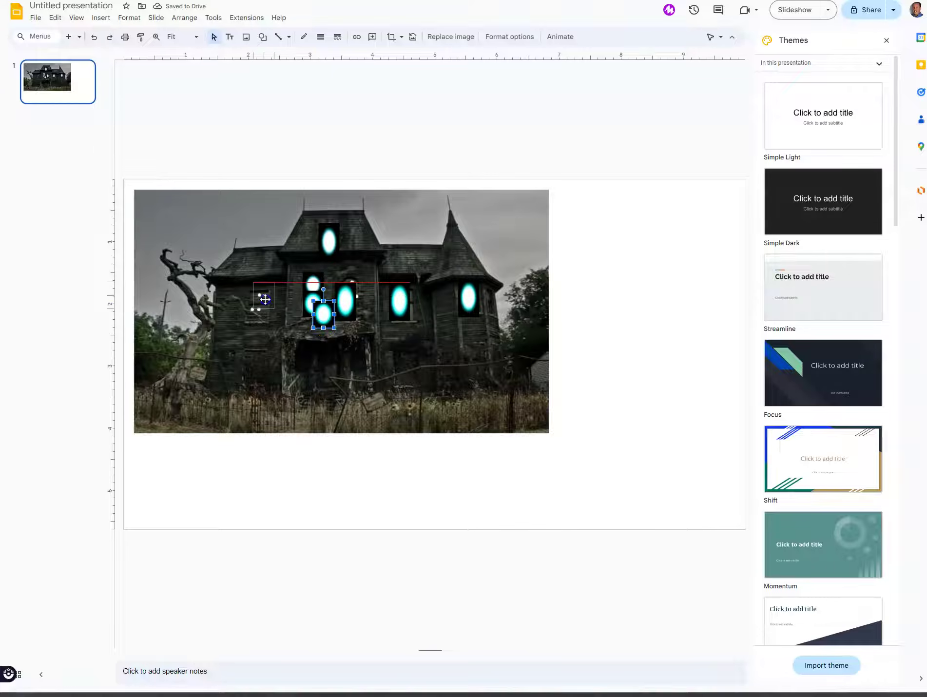
Place two small orb duplicates over the house's left window, one above the other.
drag(264, 298, 264, 299)
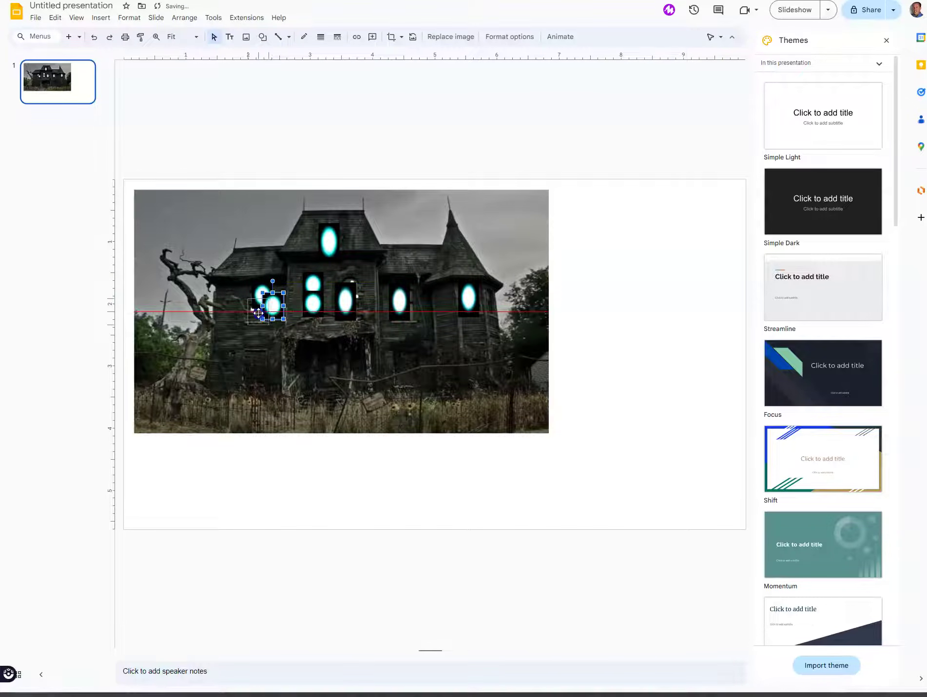
drag(258, 312, 258, 312)
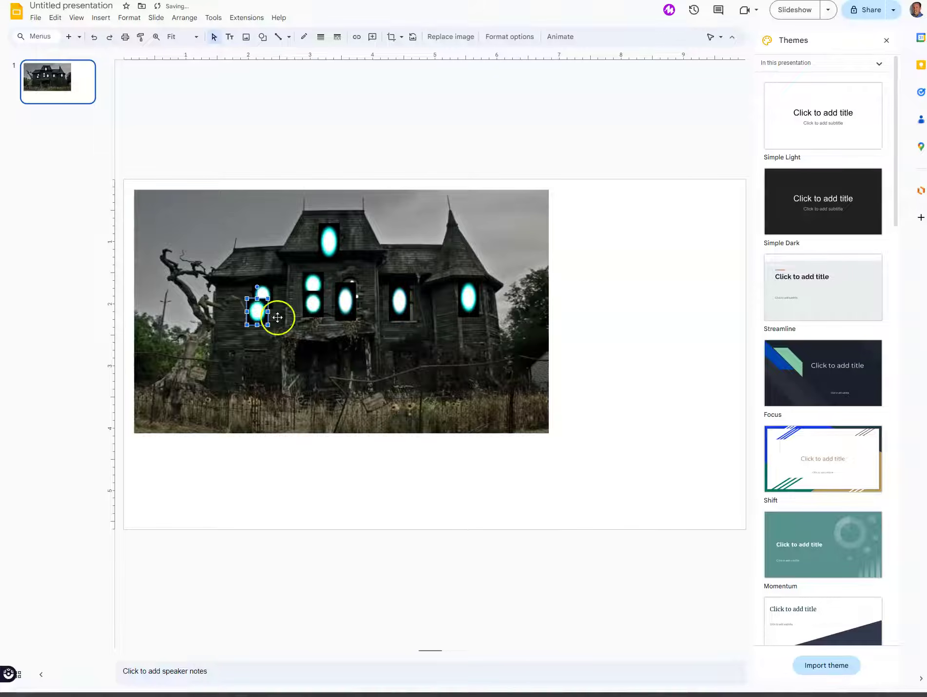
click(404, 445)
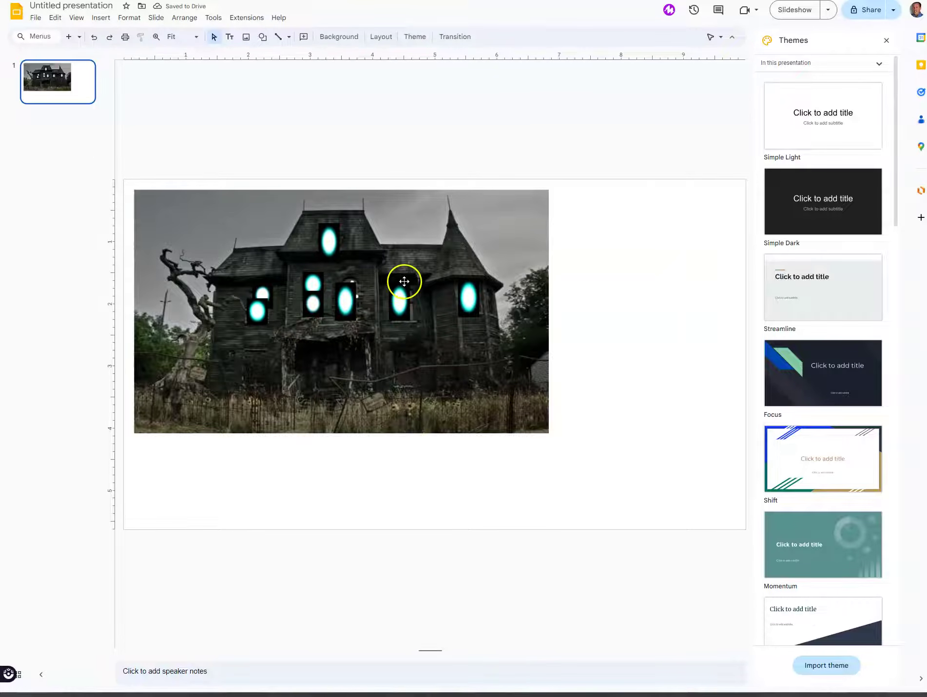
Shorten the orb on the right arched window and add a duplicate above it to cover the remaining dots.
click(346, 299)
click(344, 282)
click(347, 290)
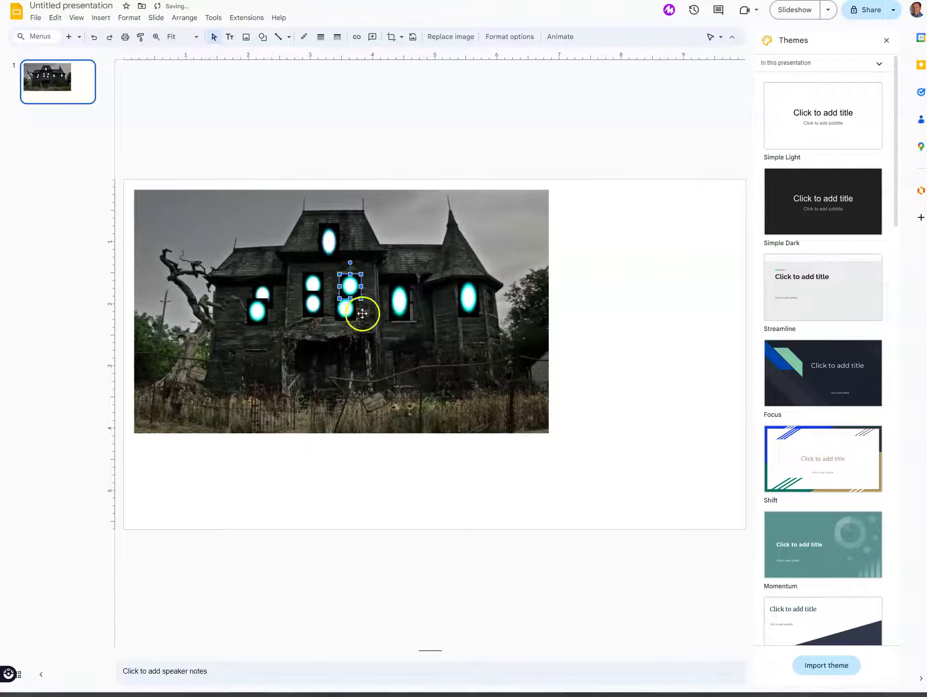
click(572, 386)
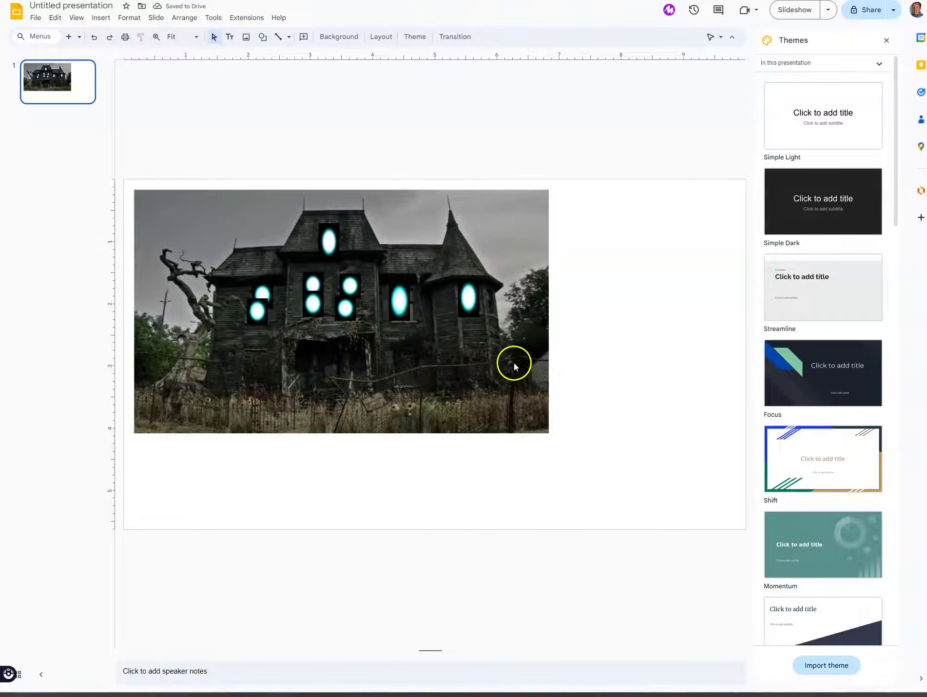
Bring the house image in front of all the glowing orbs.
click(435, 367)
right_click(435, 369)
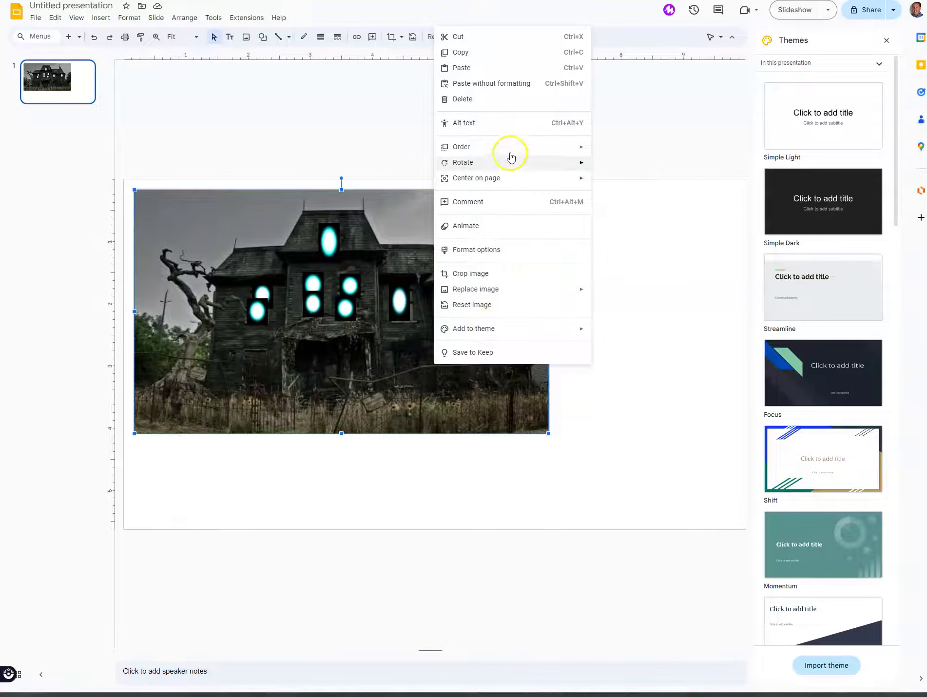
mouse_move(515, 148)
click(605, 152)
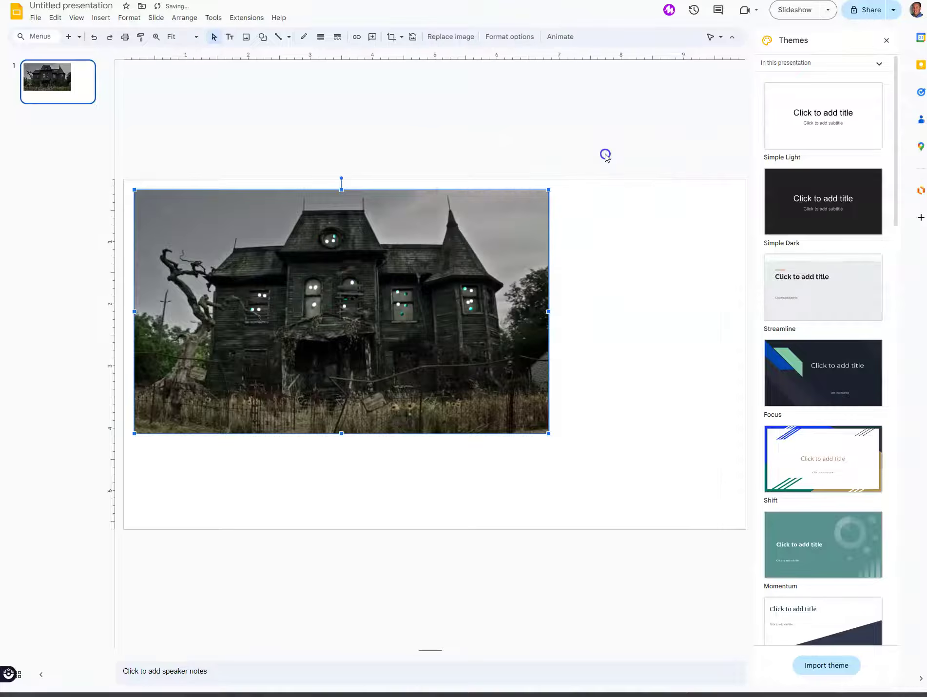
Copy the animated black-and-silver gradient square from slide 1 of the Color Changing Backgrounds template.
click(597, 334)
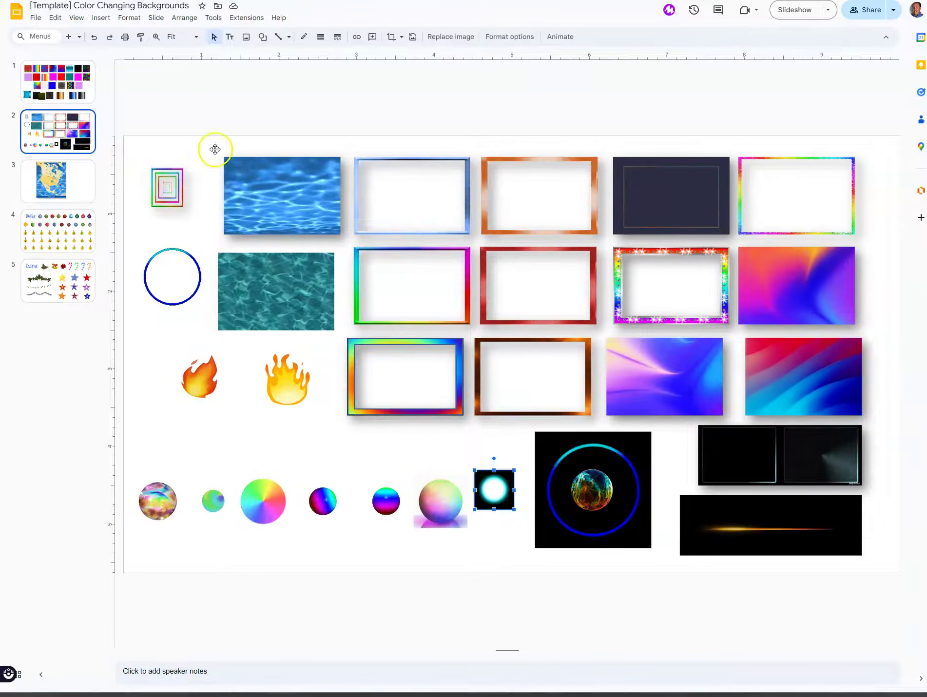
click(53, 85)
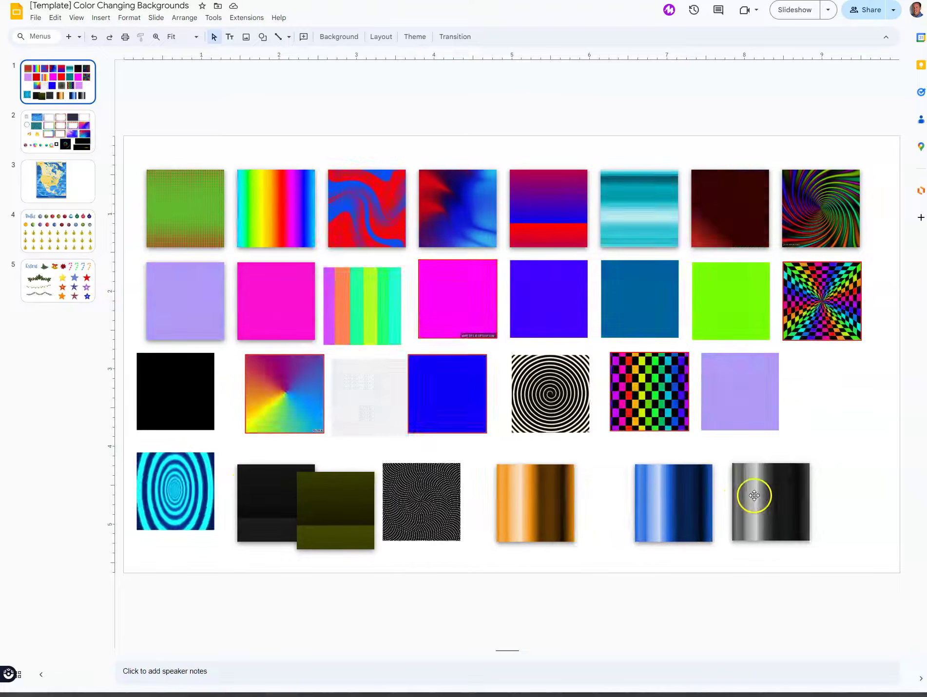
click(755, 495)
right_click(759, 496)
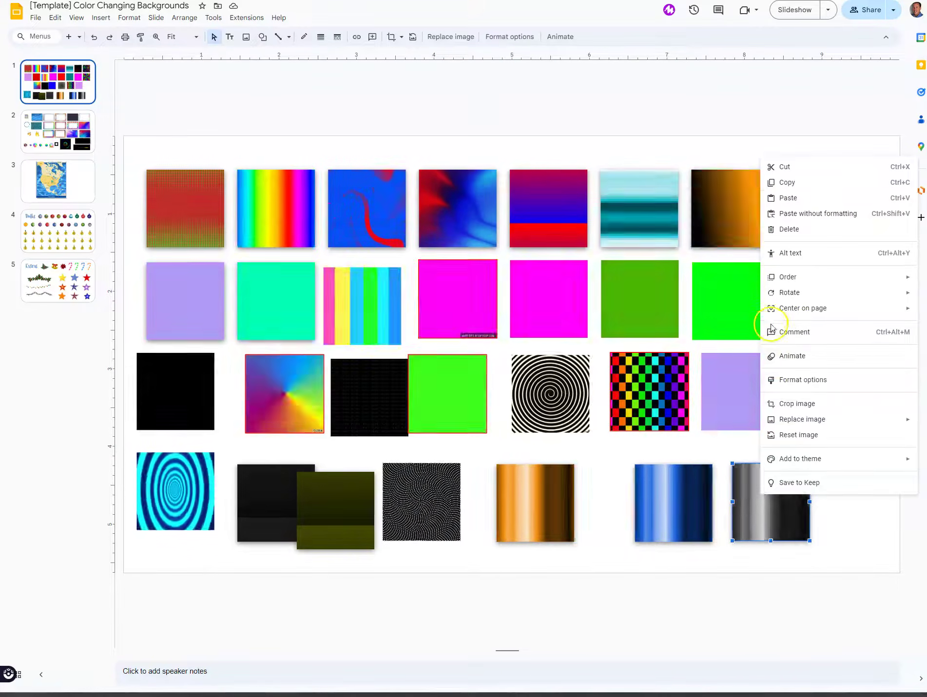
click(815, 186)
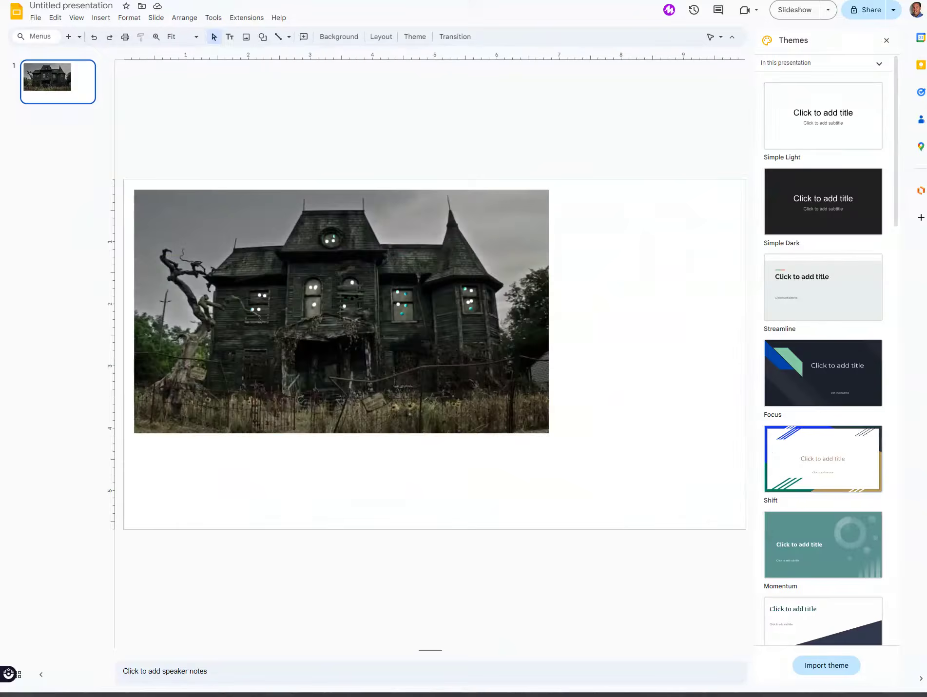
Paste the gradient square over the turret window in the house presentation and bring the house image in front of it.
key(ctrl+v)
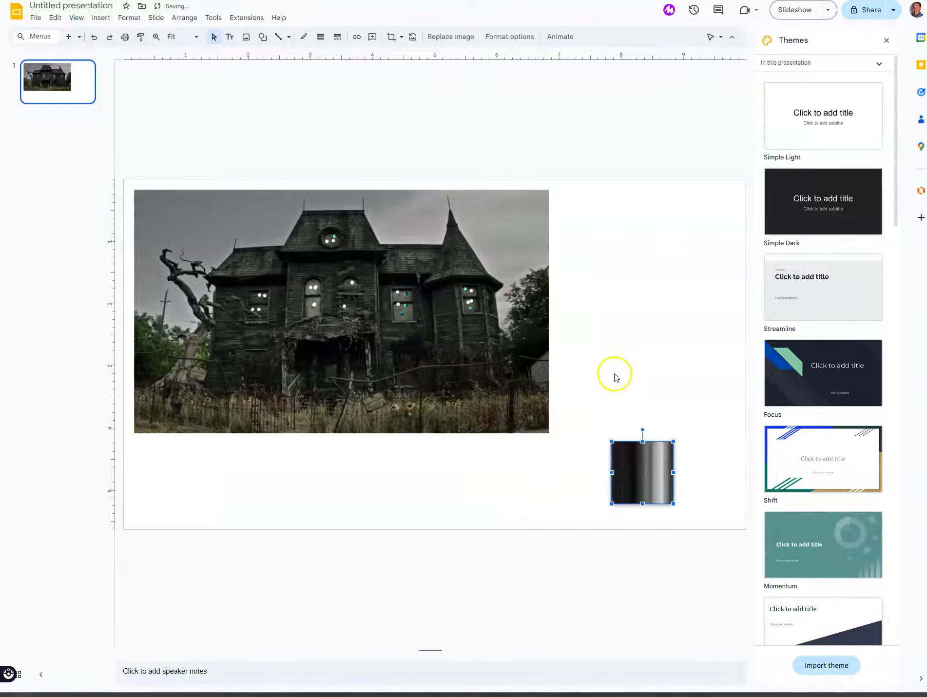
drag(624, 471, 463, 300)
click(490, 380)
right_click(491, 383)
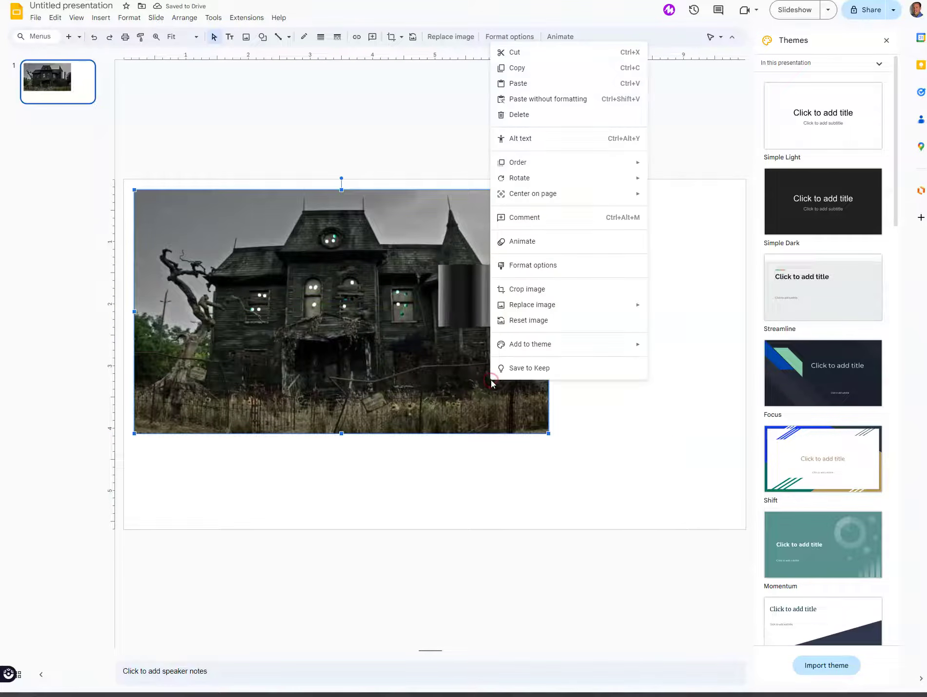
mouse_move(645, 167)
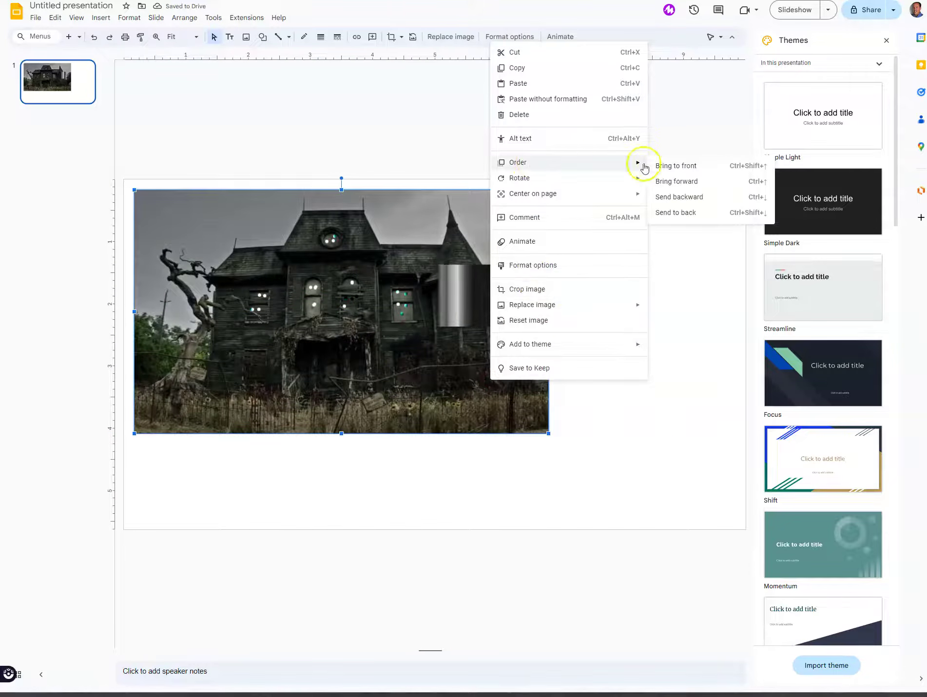
click(675, 165)
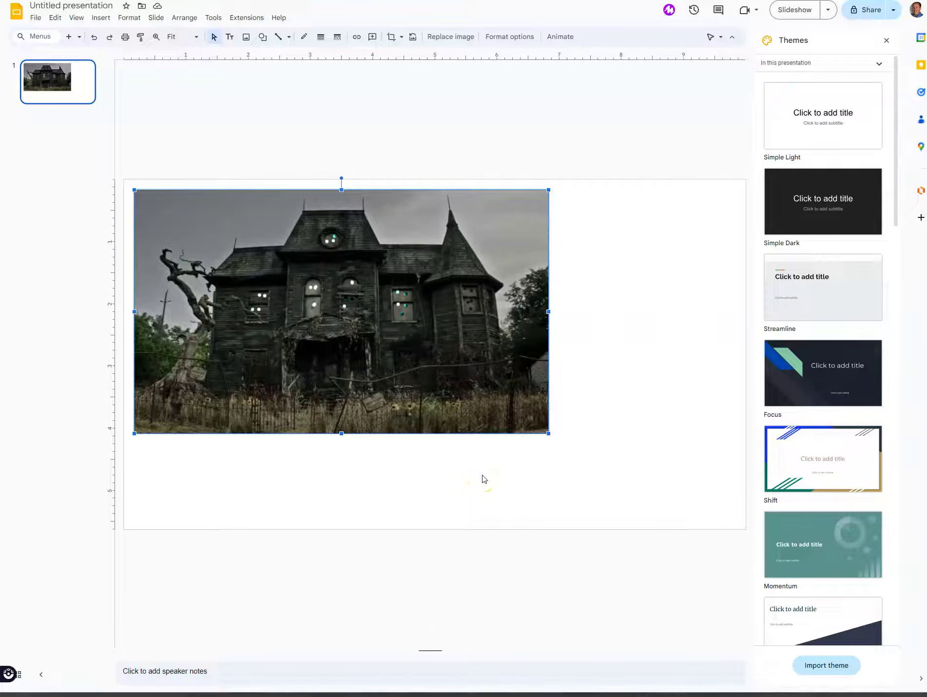
Paste another gradient square over the window beside the turret and rotate it a quarter turn counterclockwise.
key(ctrl+v)
drag(637, 482, 410, 306)
click(409, 263)
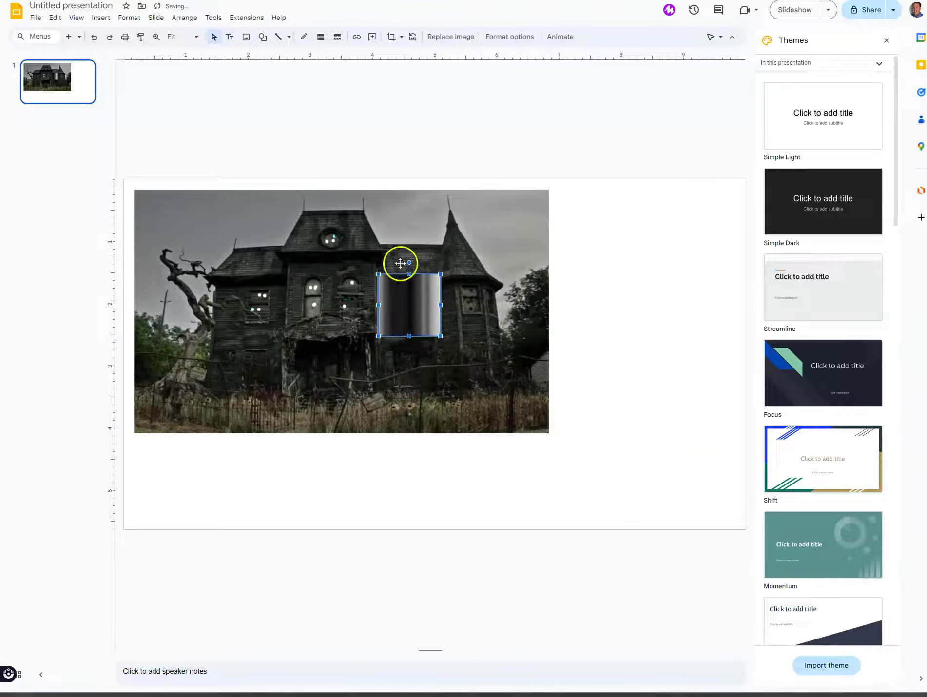
drag(409, 262, 379, 306)
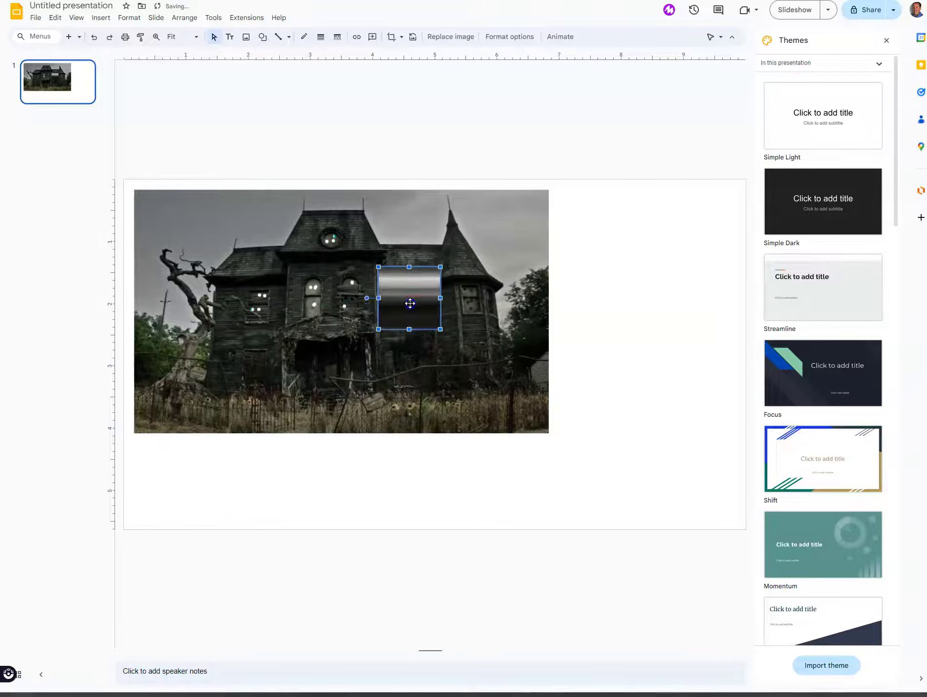
Bring the house image in front of the rotated gradient square.
click(438, 388)
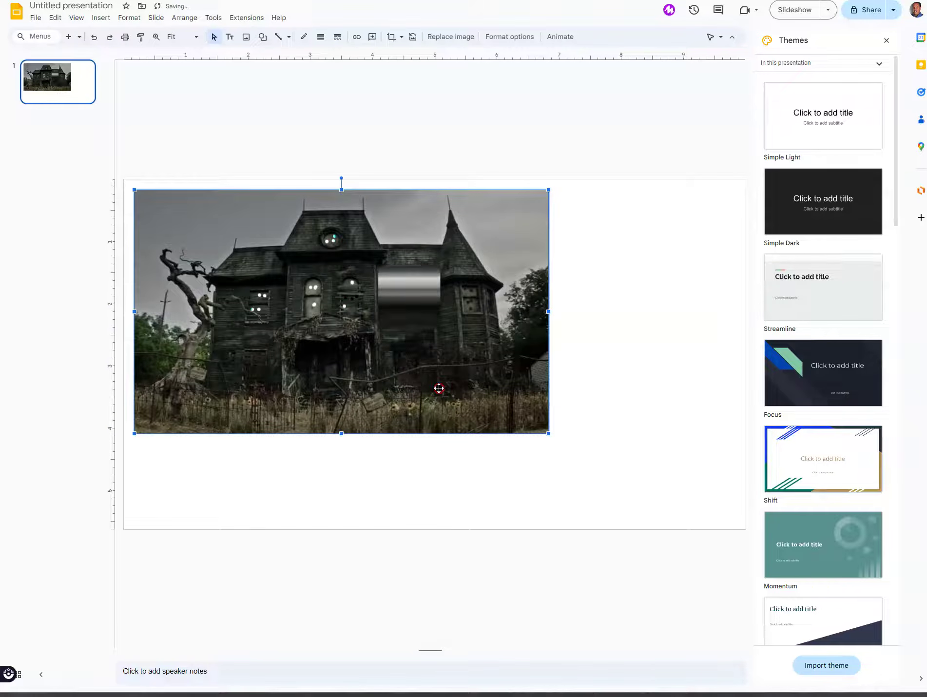
right_click(439, 390)
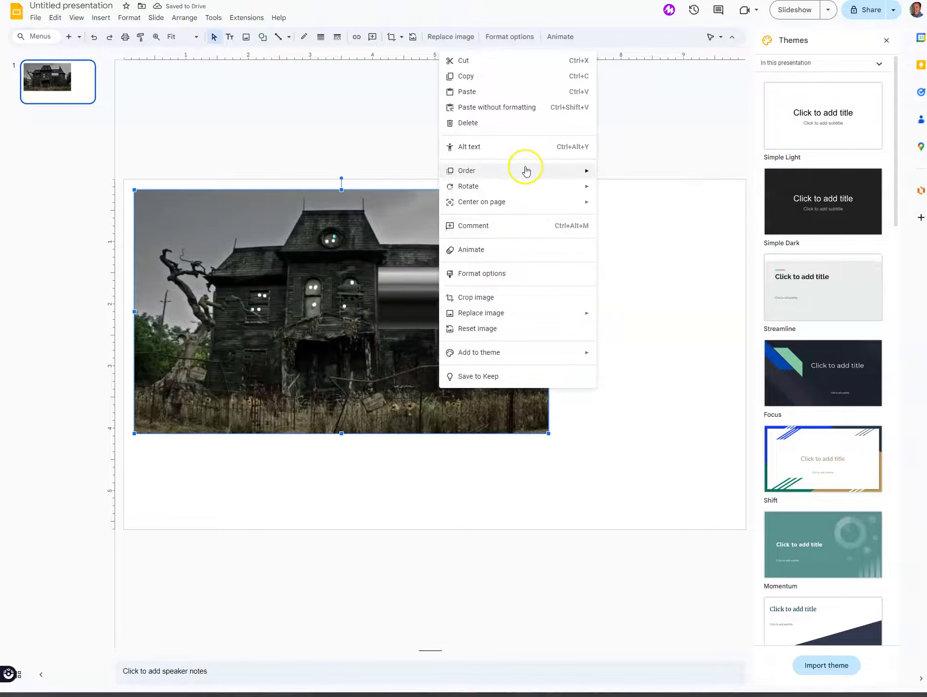
mouse_move(526, 170)
click(613, 174)
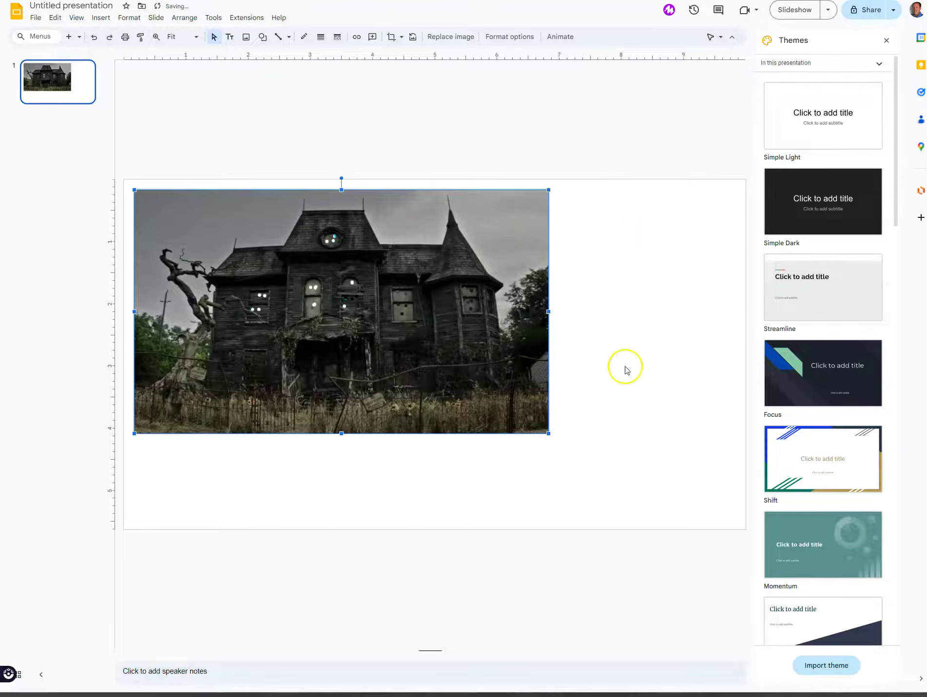
Paste a third gradient square, rotate it a quarter turn counterclockwise and stretch it across the left, arched and attic windows.
key(ctrl+v)
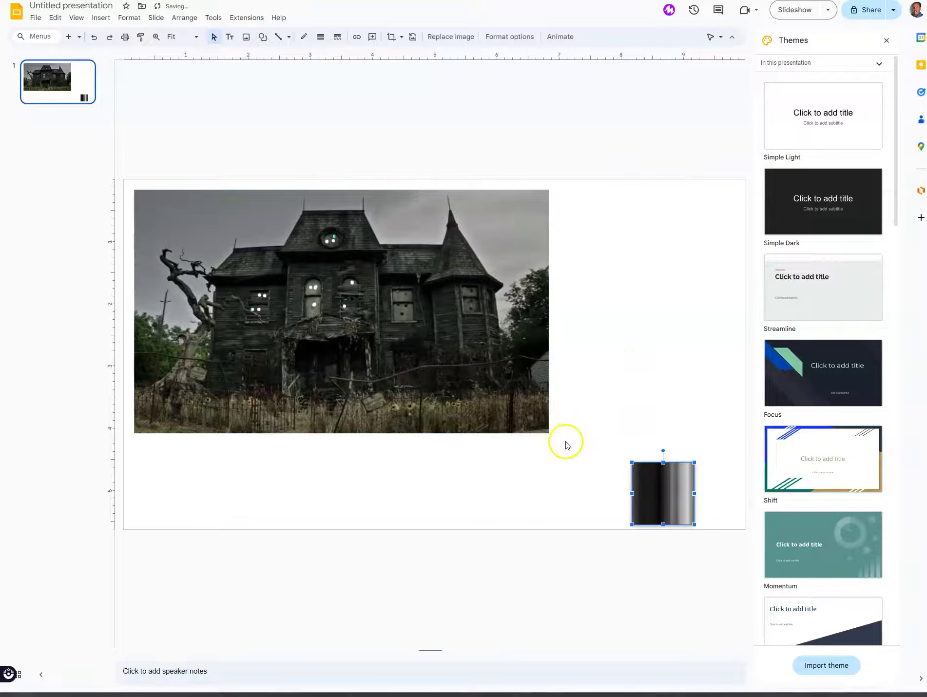
drag(657, 485, 310, 311)
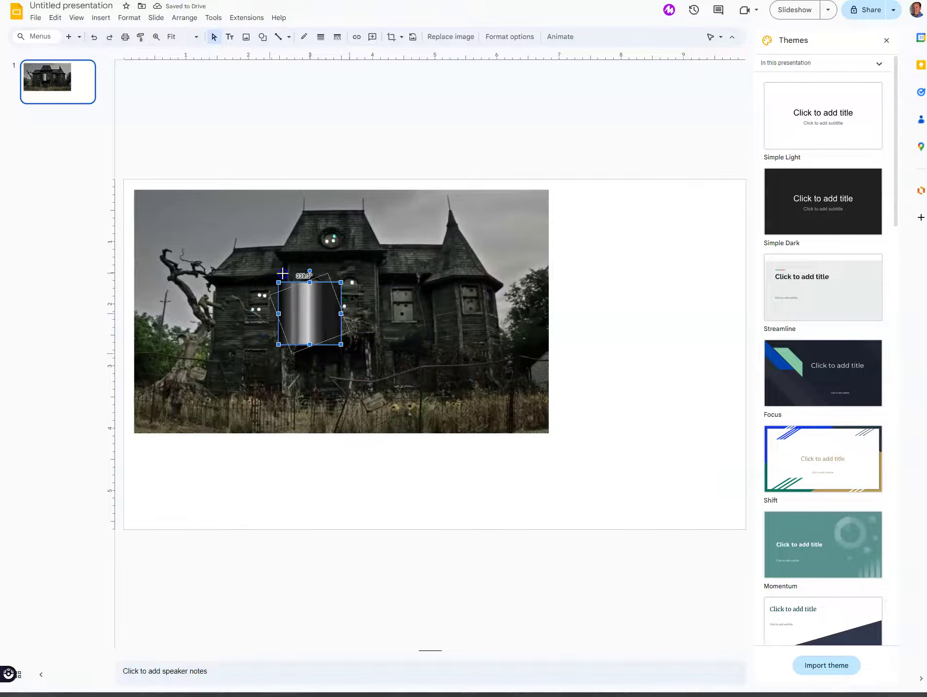
drag(262, 311, 262, 311)
drag(311, 314, 345, 300)
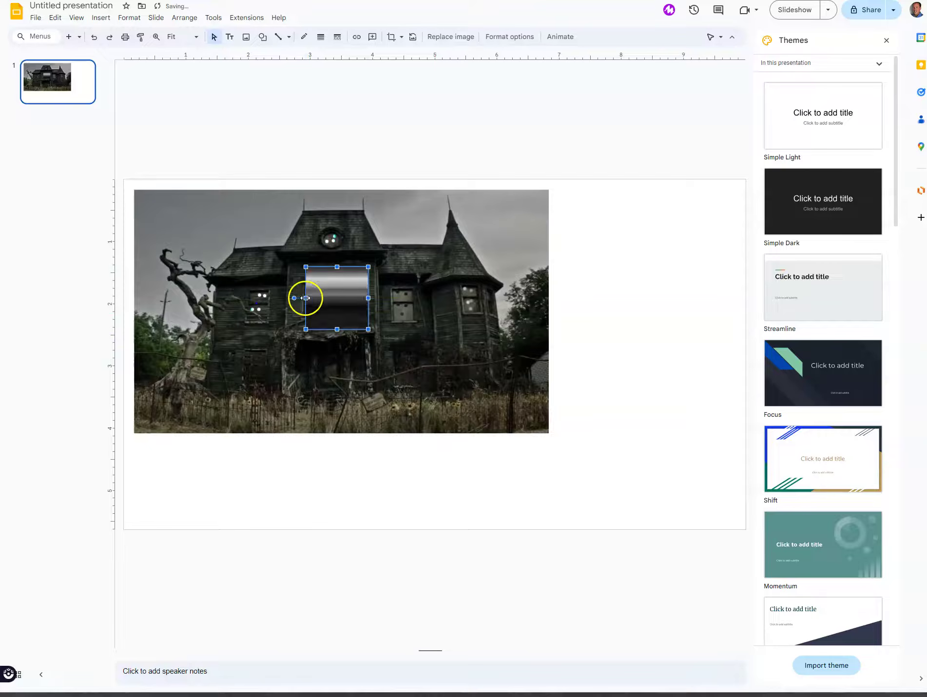
drag(247, 305, 245, 305)
drag(298, 273, 299, 273)
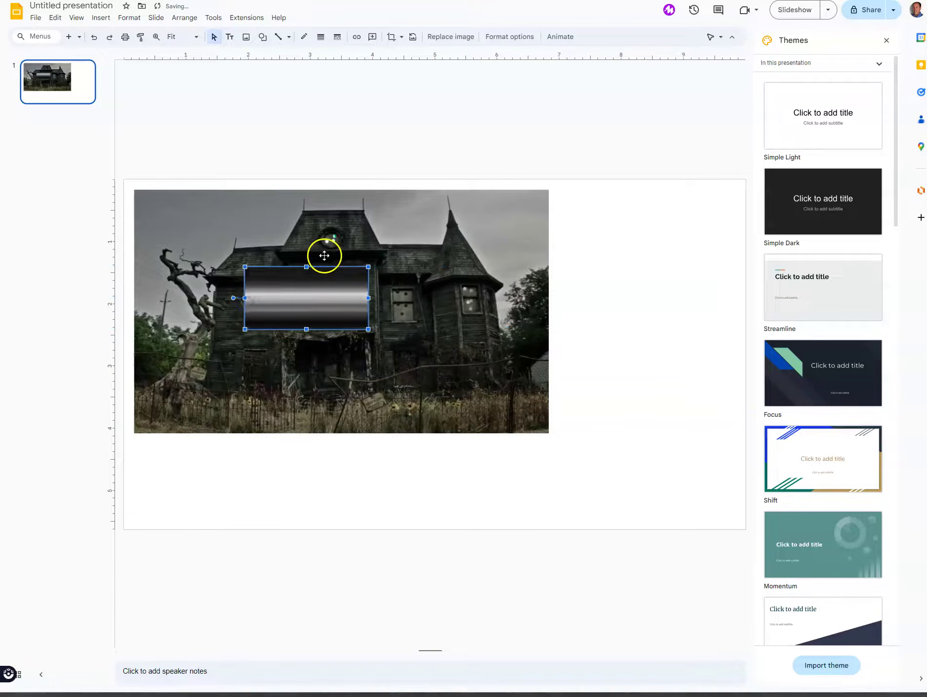
drag(309, 229, 309, 229)
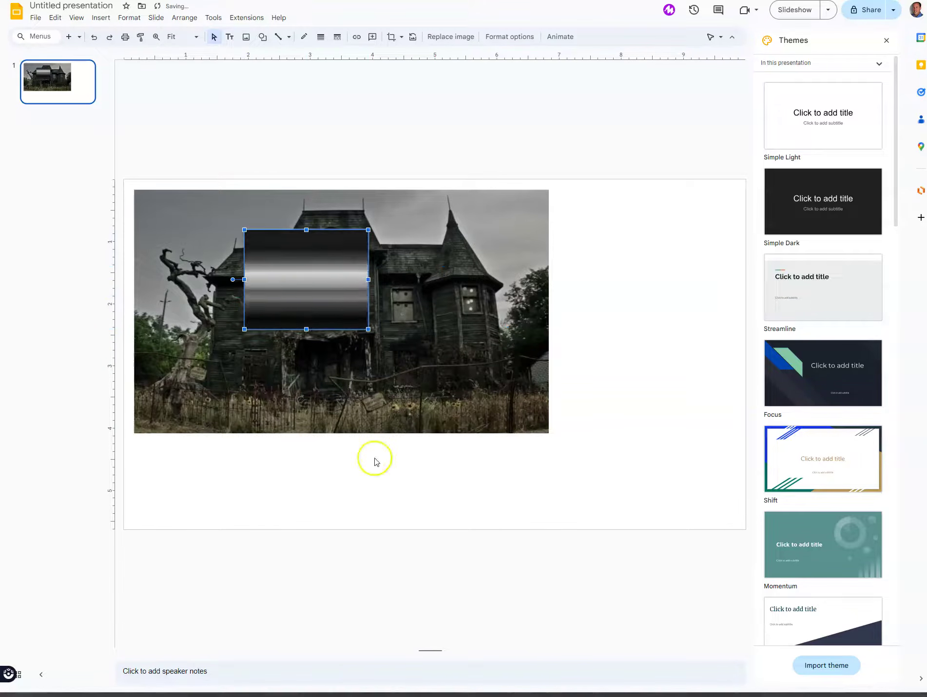
Bring the house image in front of the stretched gradient and deselect it.
click(392, 396)
right_click(393, 397)
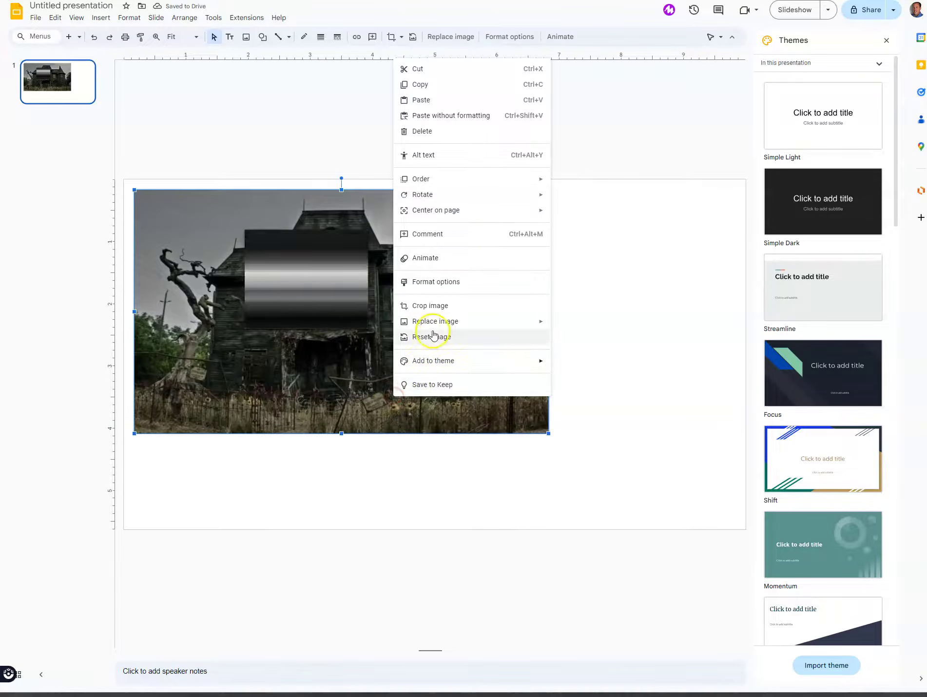
mouse_move(461, 182)
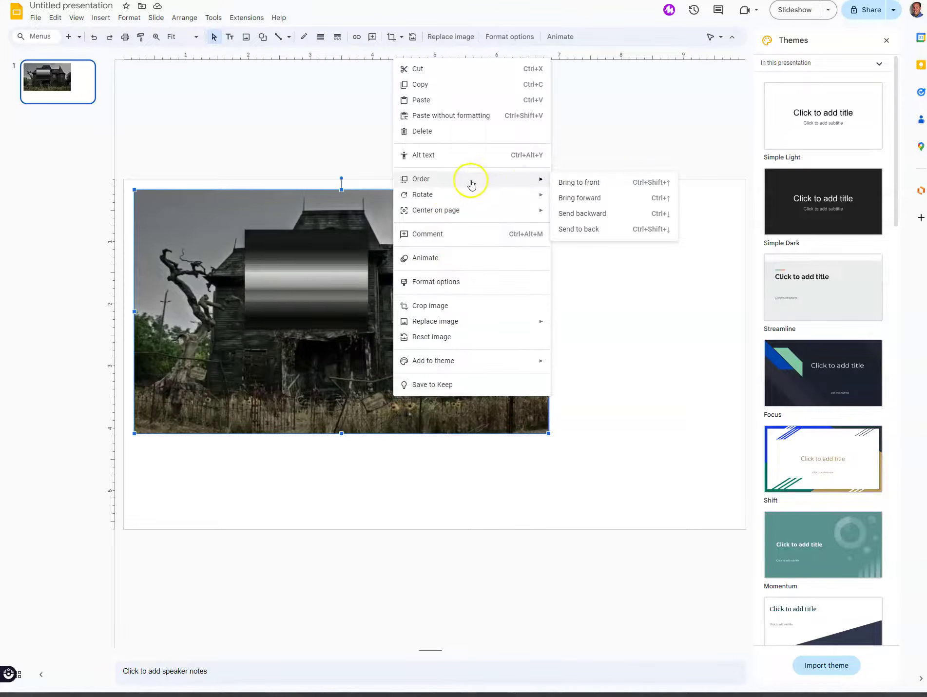
click(570, 182)
click(595, 284)
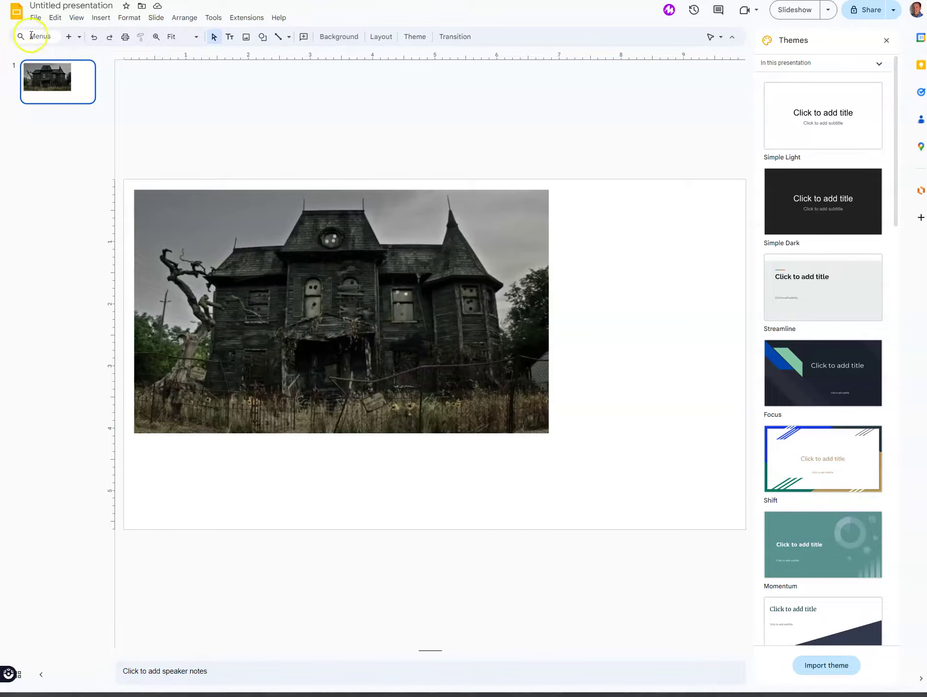
Publish the presentation to the web as a link with the default 3-second auto-advance and open the published link in the browser.
click(37, 18)
mouse_move(180, 104)
click(218, 122)
click(384, 408)
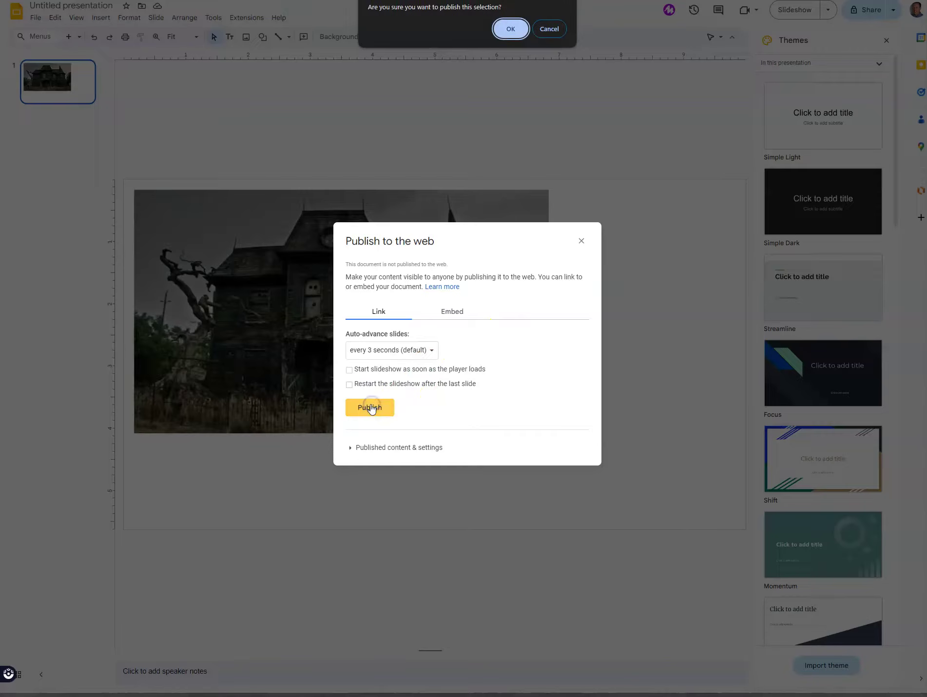
click(511, 31)
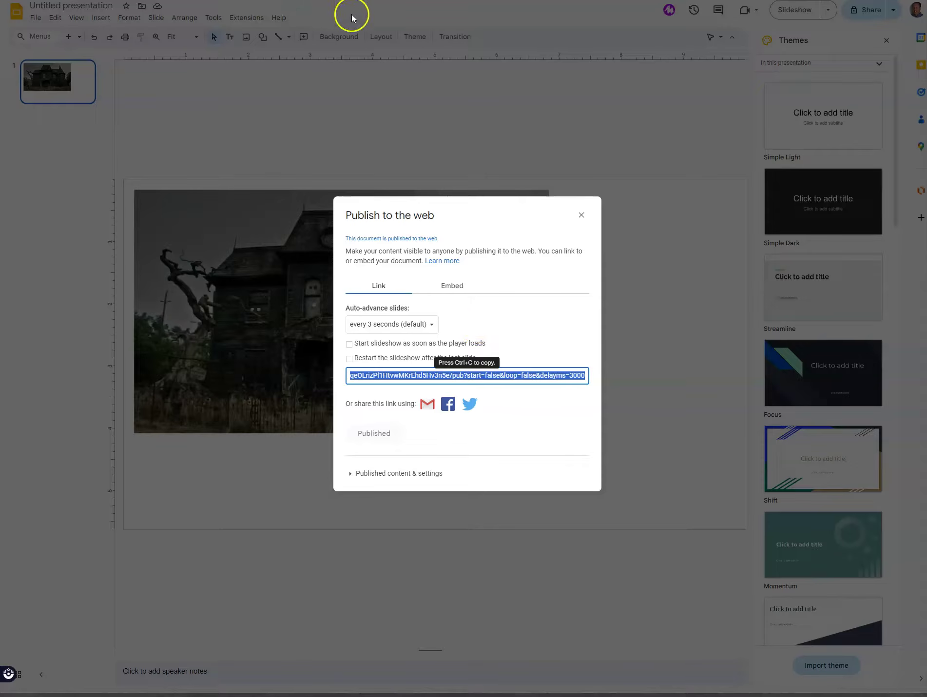
key(ctrl+v)
key(Return)
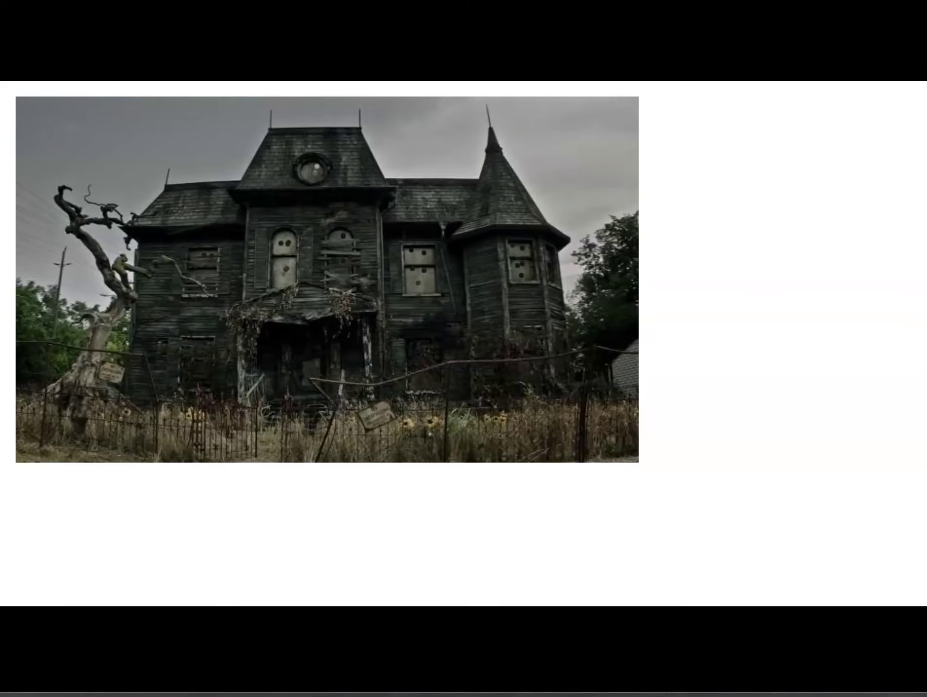